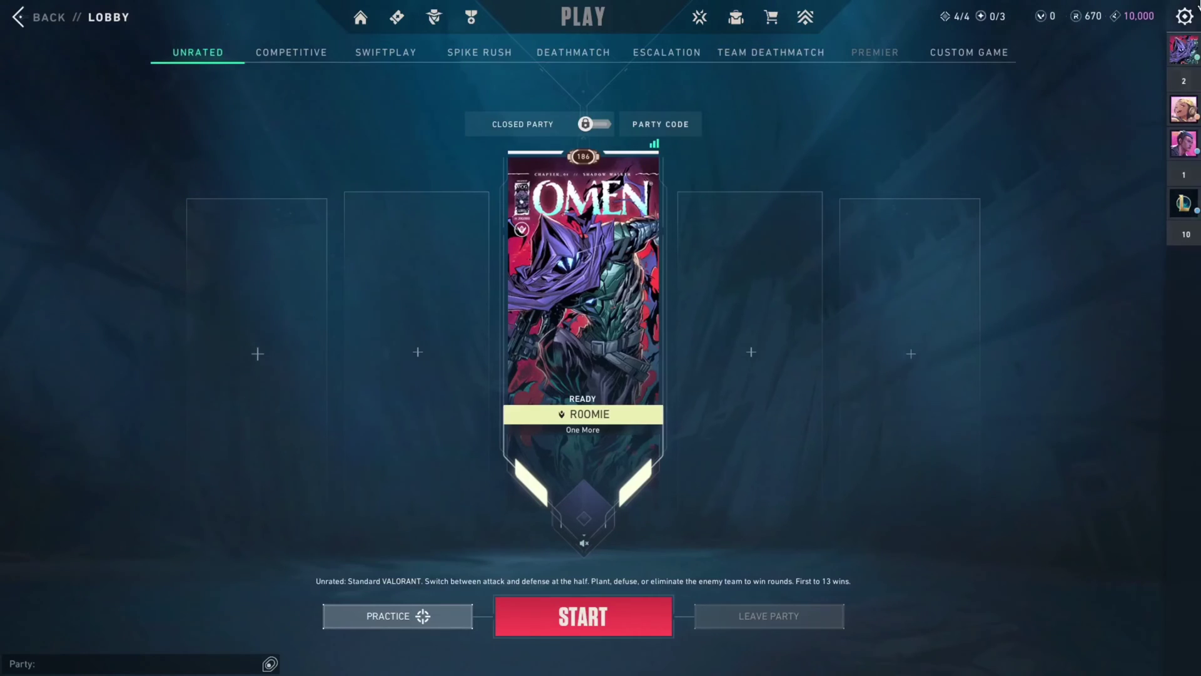
# Step: Open the game's general settings, examine the Network Buffering options in the Other section, and close the settings
pyautogui.click(1196, 7)
pyautogui.click(588, 262)
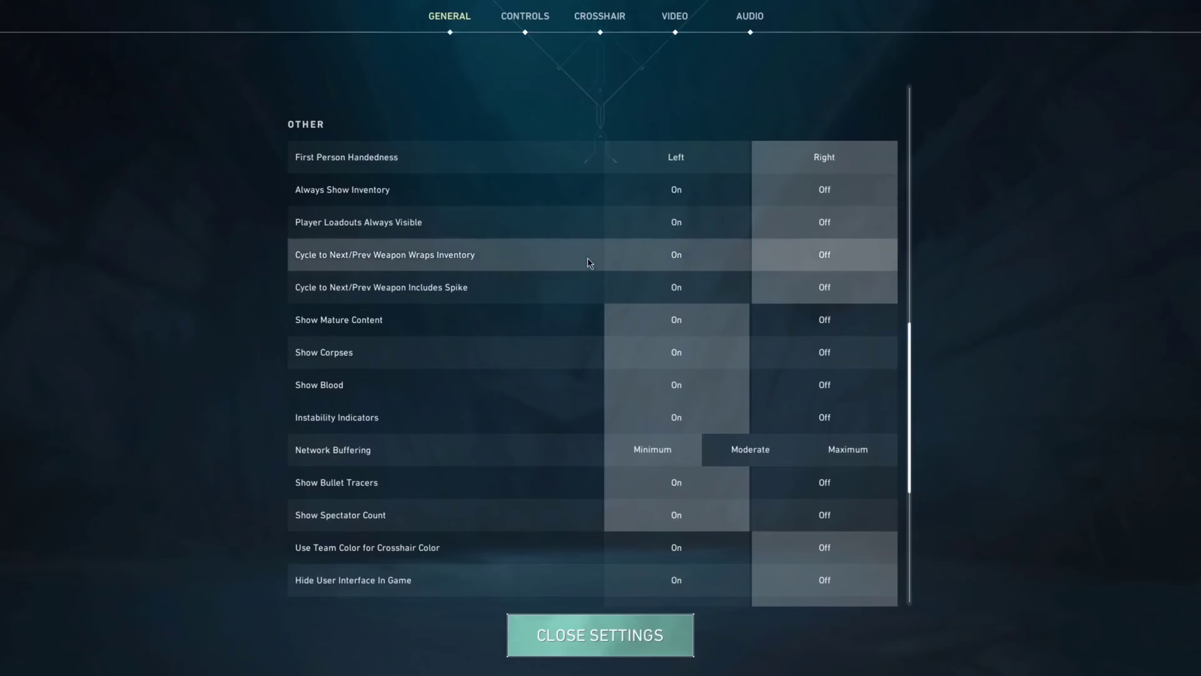
pyautogui.scroll(13, 569, 144)
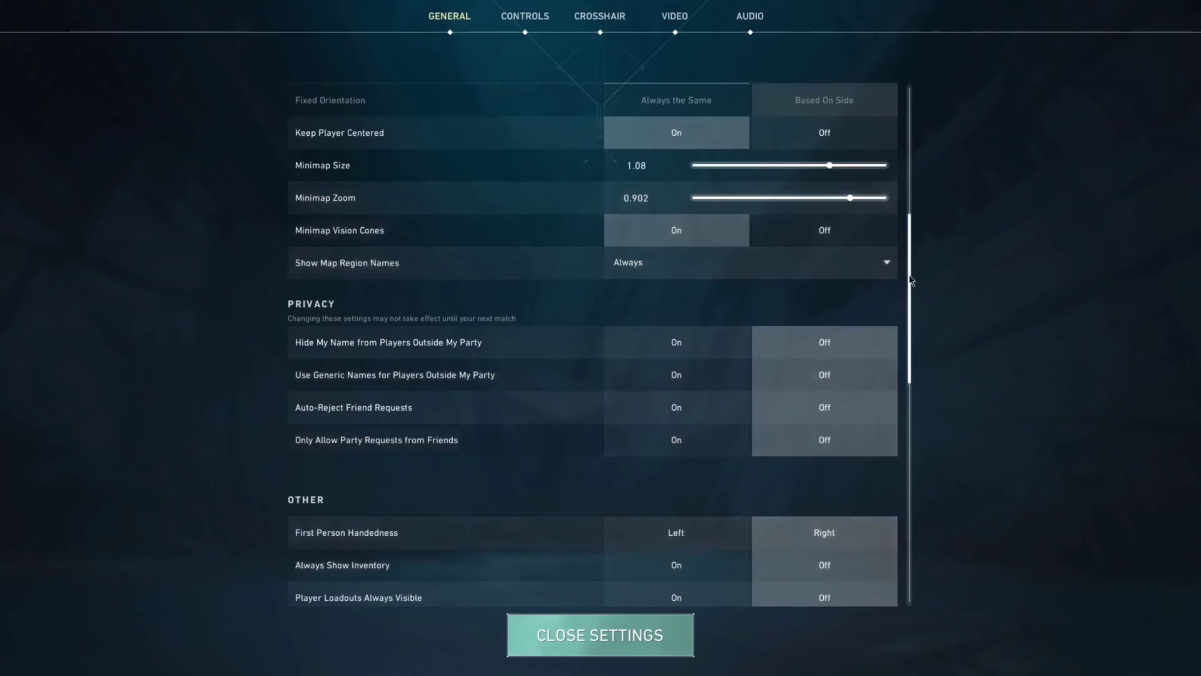
pyautogui.scroll(-12, 532, 263)
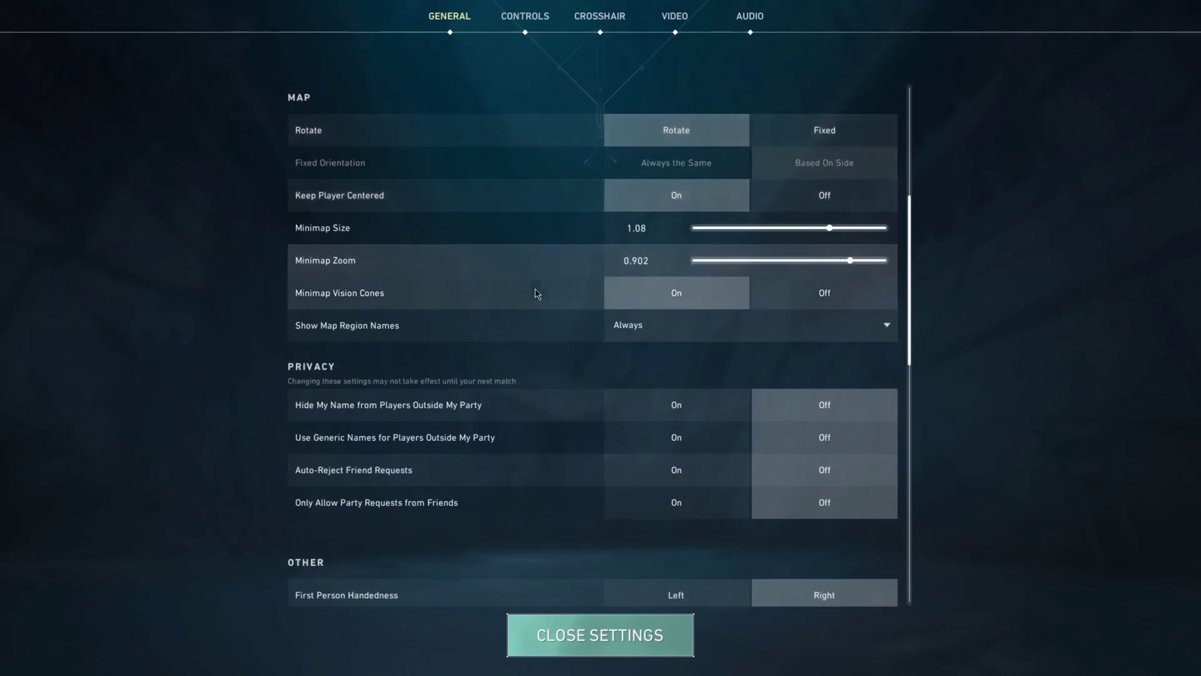
pyautogui.scroll(-1, 540, 289)
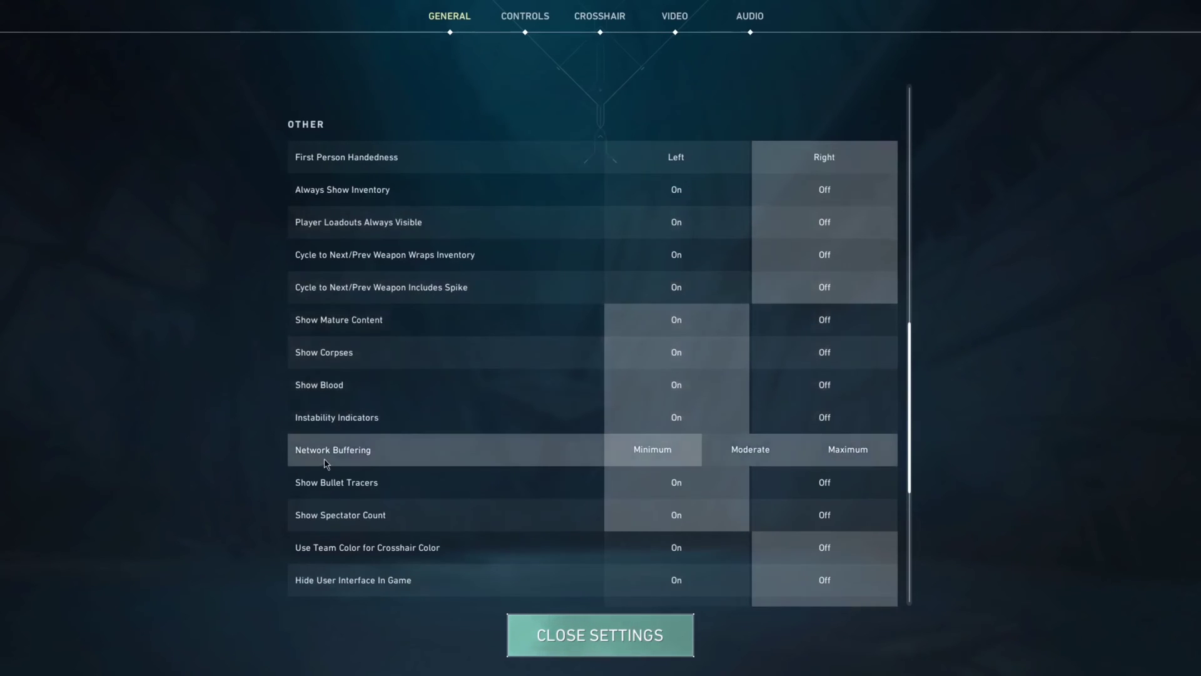
pyautogui.moveTo(332, 457)
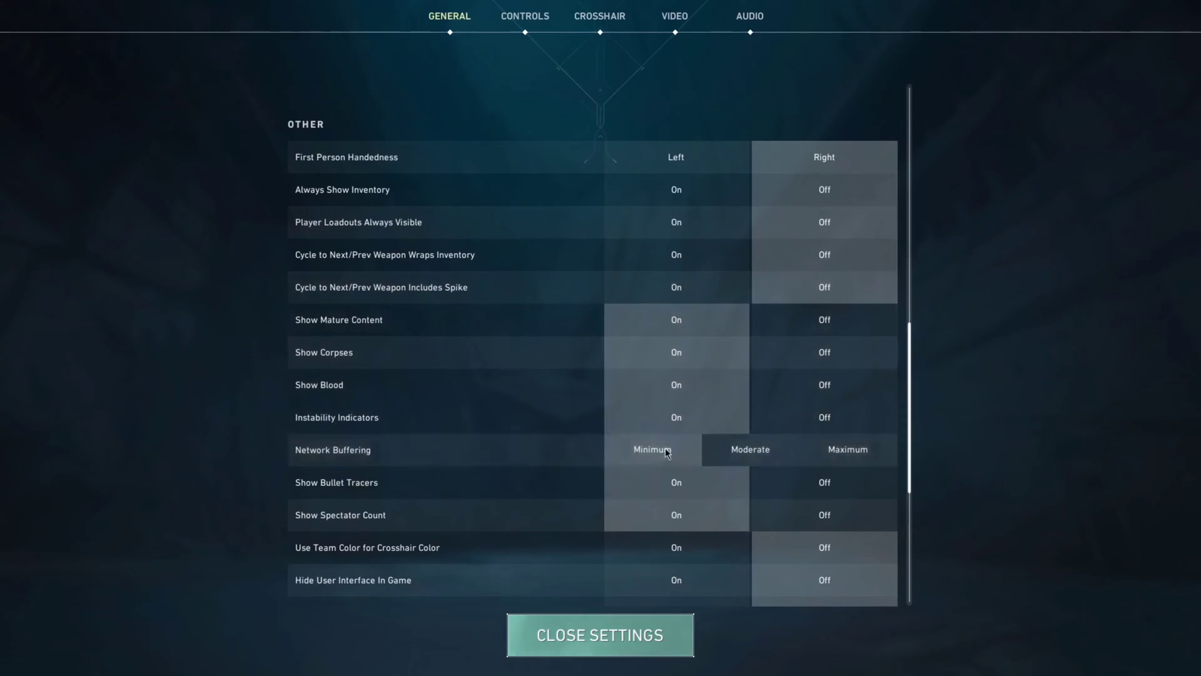
pyautogui.click(738, 457)
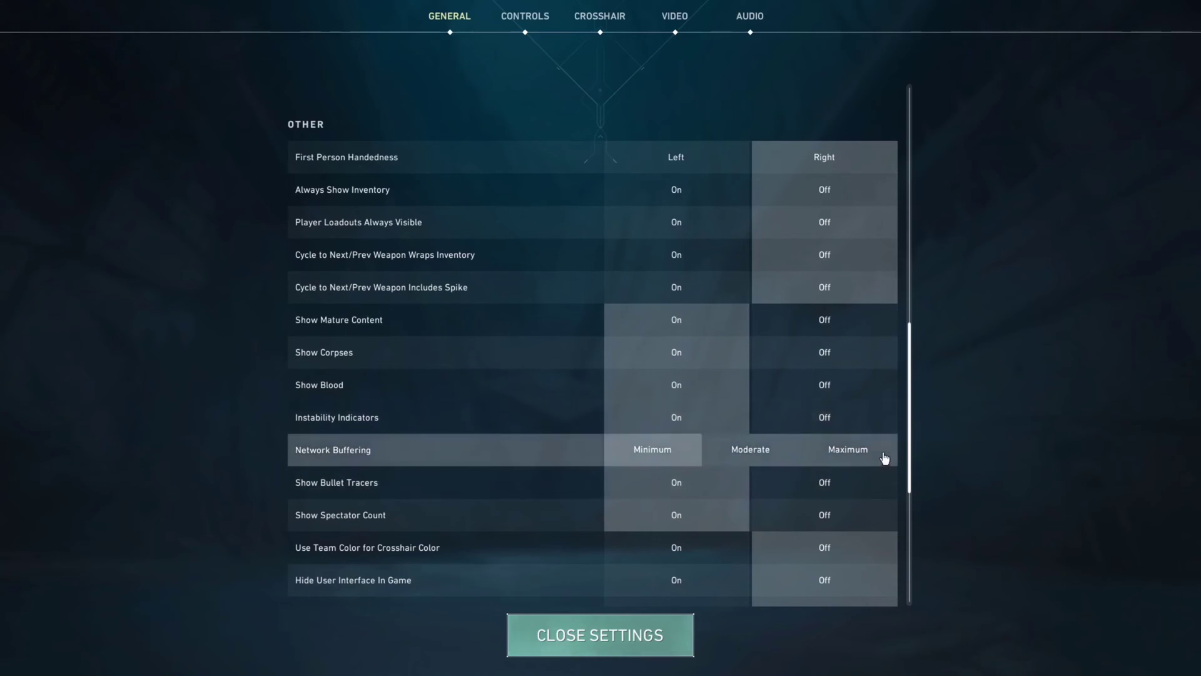
pyautogui.click(584, 652)
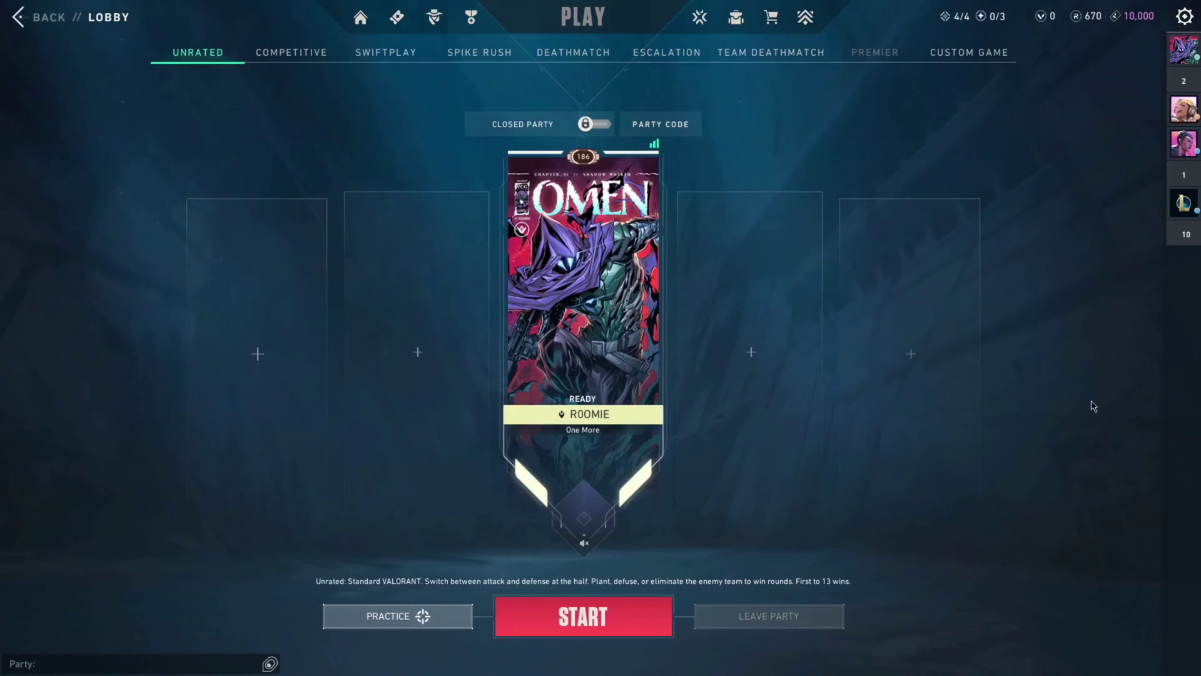
# Step: Switch the game from full screen to a window and minimize it to show the desktop
pyautogui.hotkey('alt', 'Return')
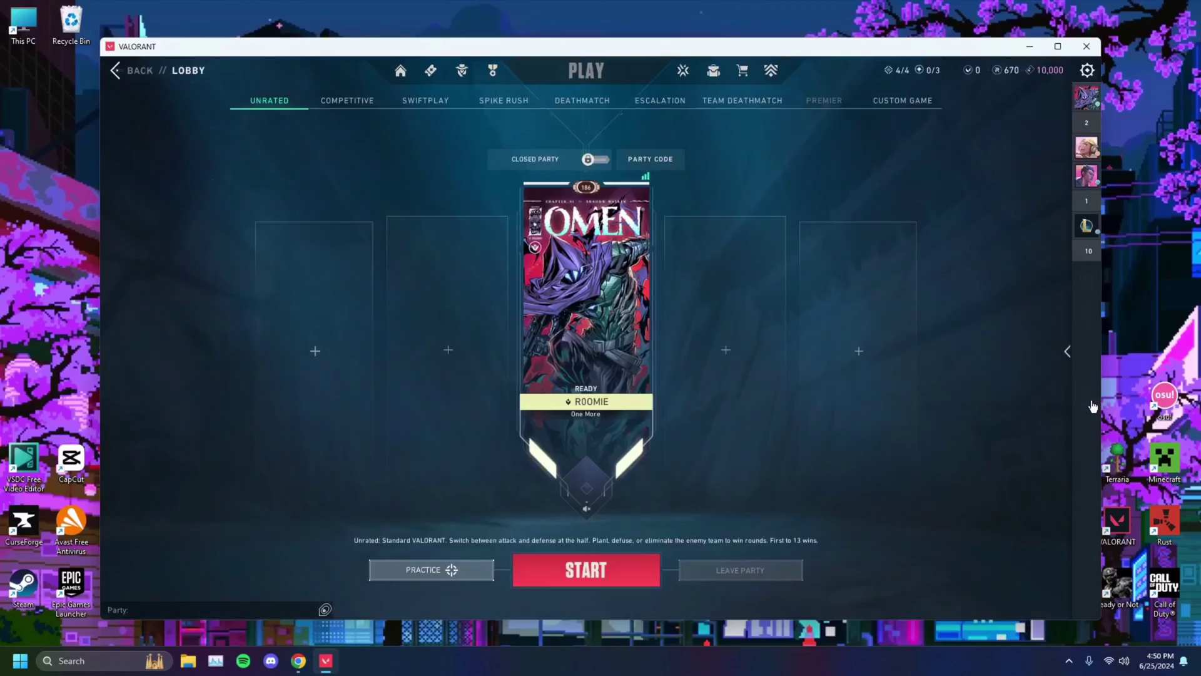
pyautogui.press('super')
pyautogui.click(1031, 46)
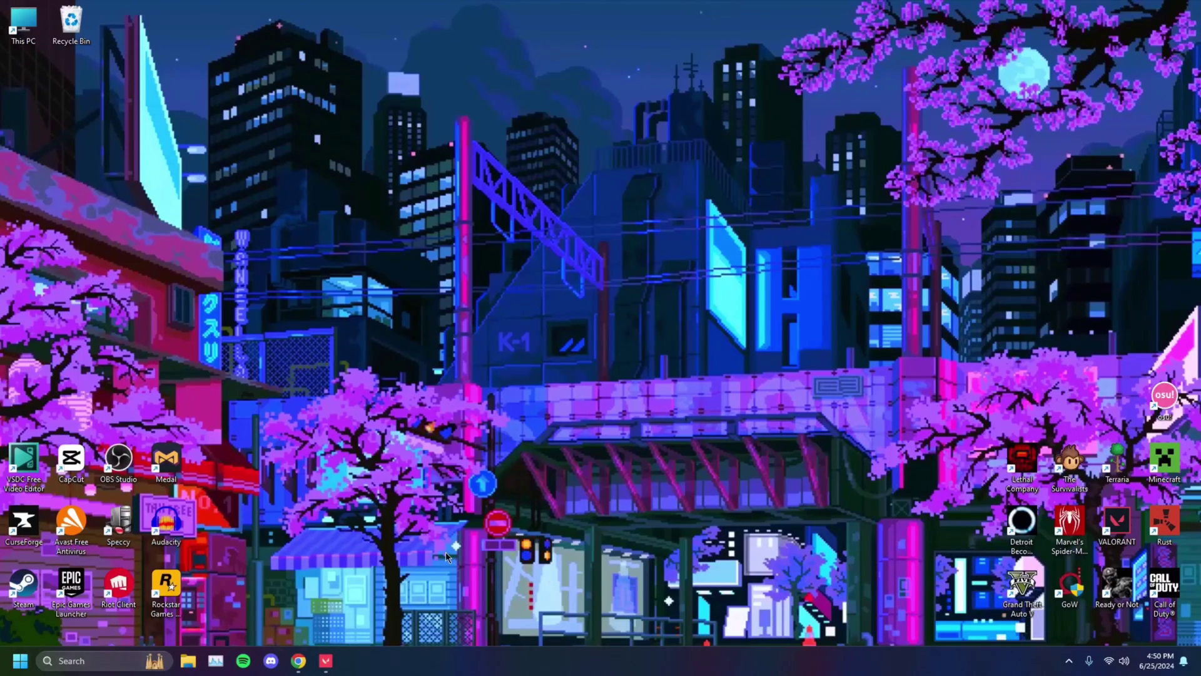
# Step: Open Control Panel, search it for "advanced", and open the advanced system settings
pyautogui.click(94, 662)
pyautogui.write('control')
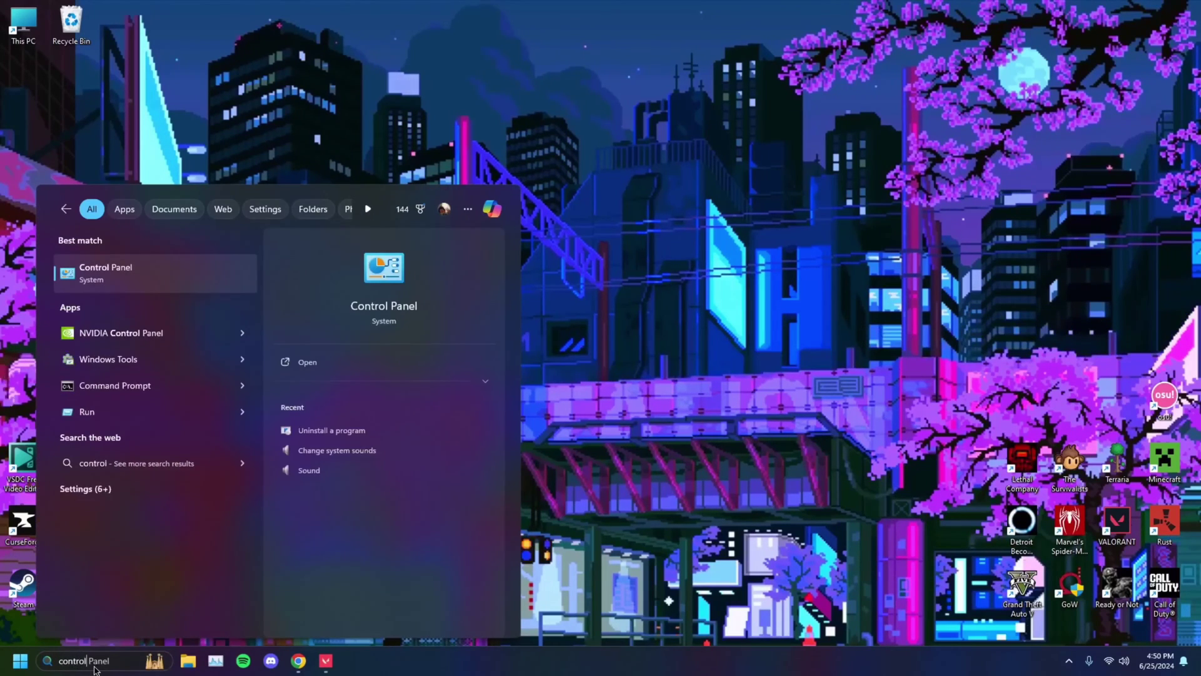
pyautogui.press('Return')
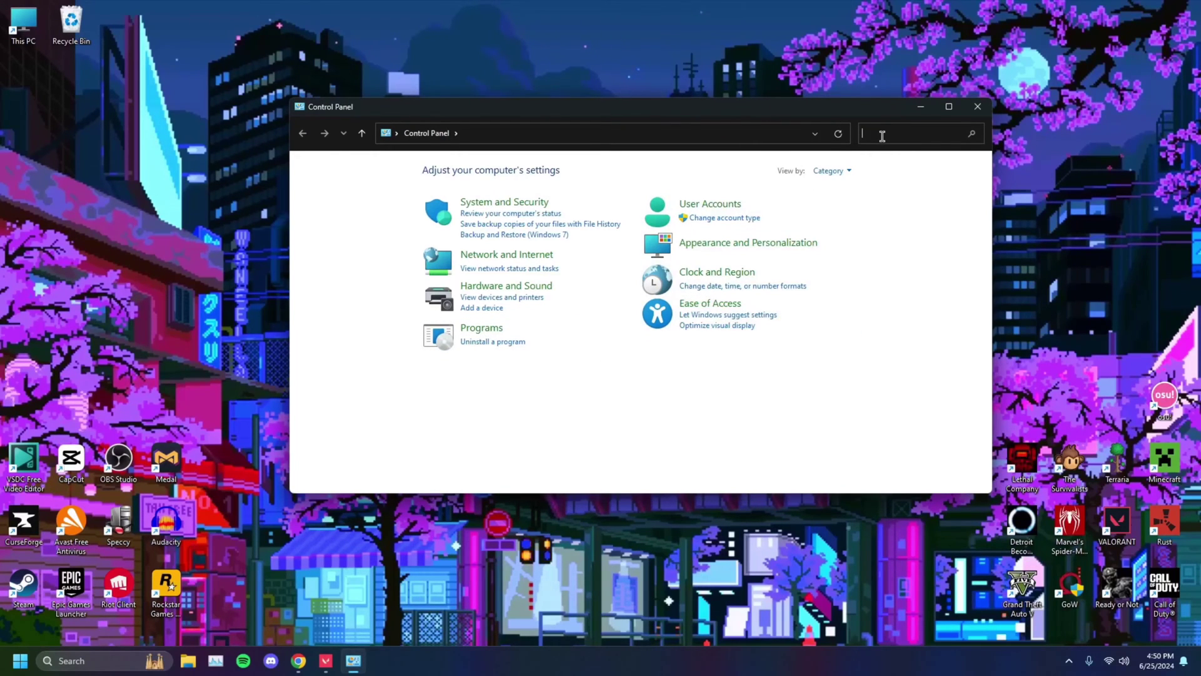
pyautogui.write('advanced')
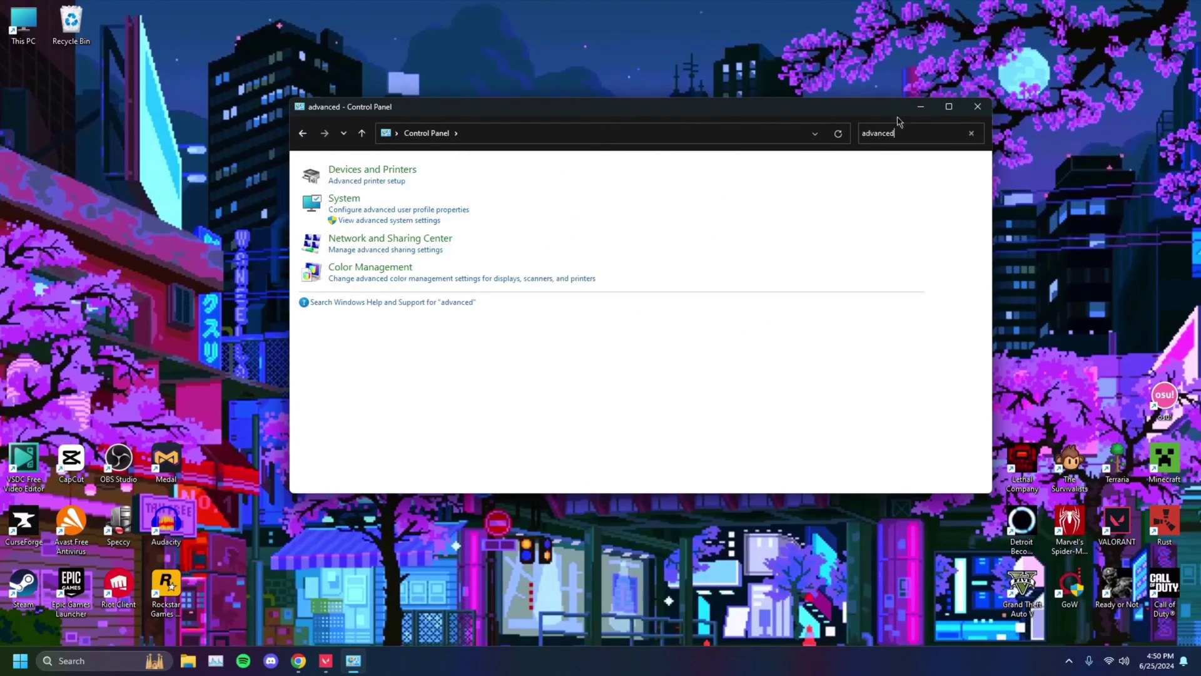
pyautogui.click(368, 221)
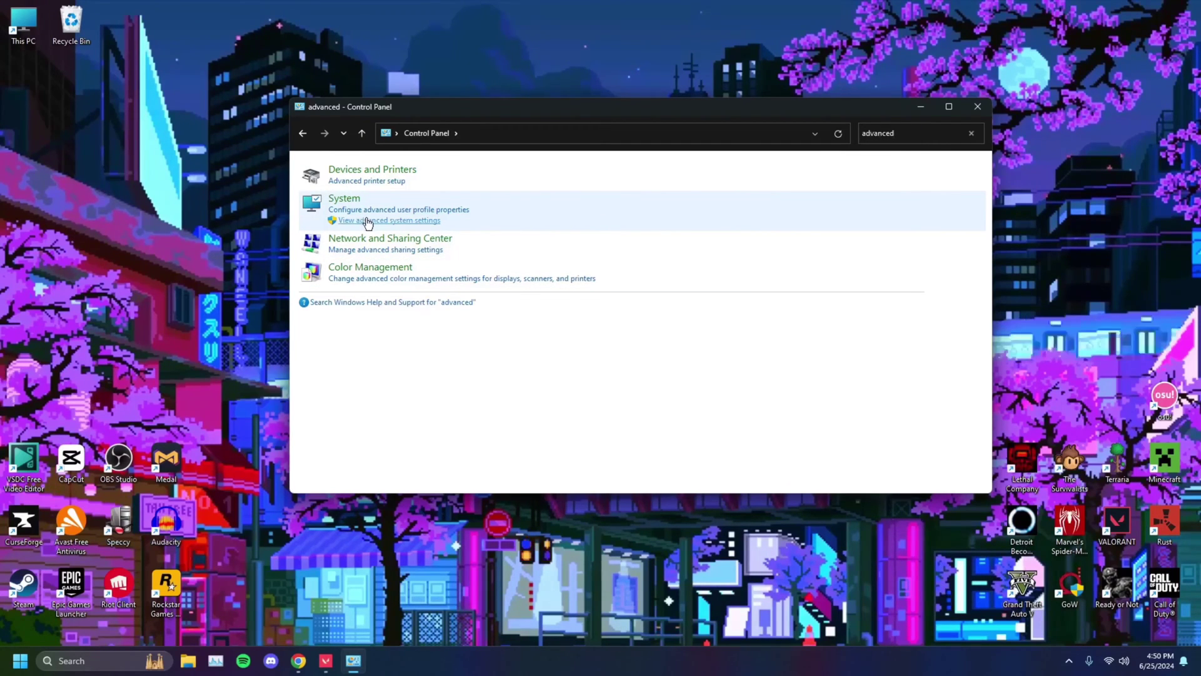
# Step: Open the Virtual Memory settings from the advanced Performance Options in System Properties
pyautogui.moveTo(195, 36); pyautogui.dragTo(446, 92)
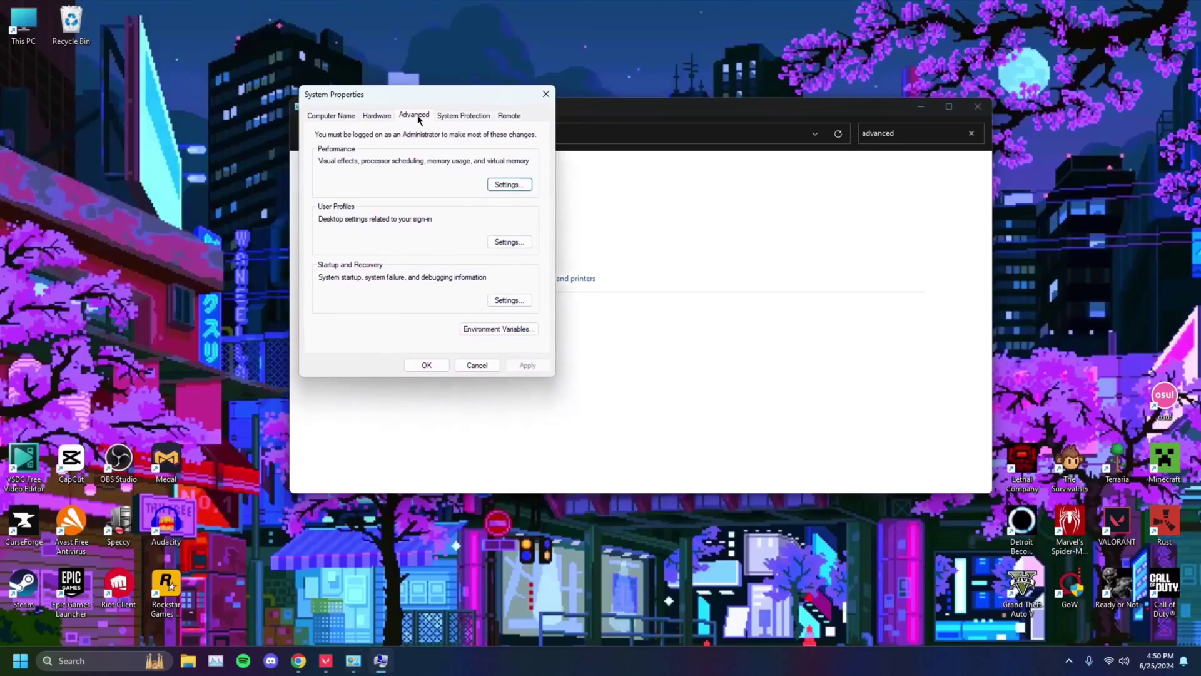
pyautogui.click(500, 185)
pyautogui.moveTo(446, 140); pyautogui.dragTo(381, 106)
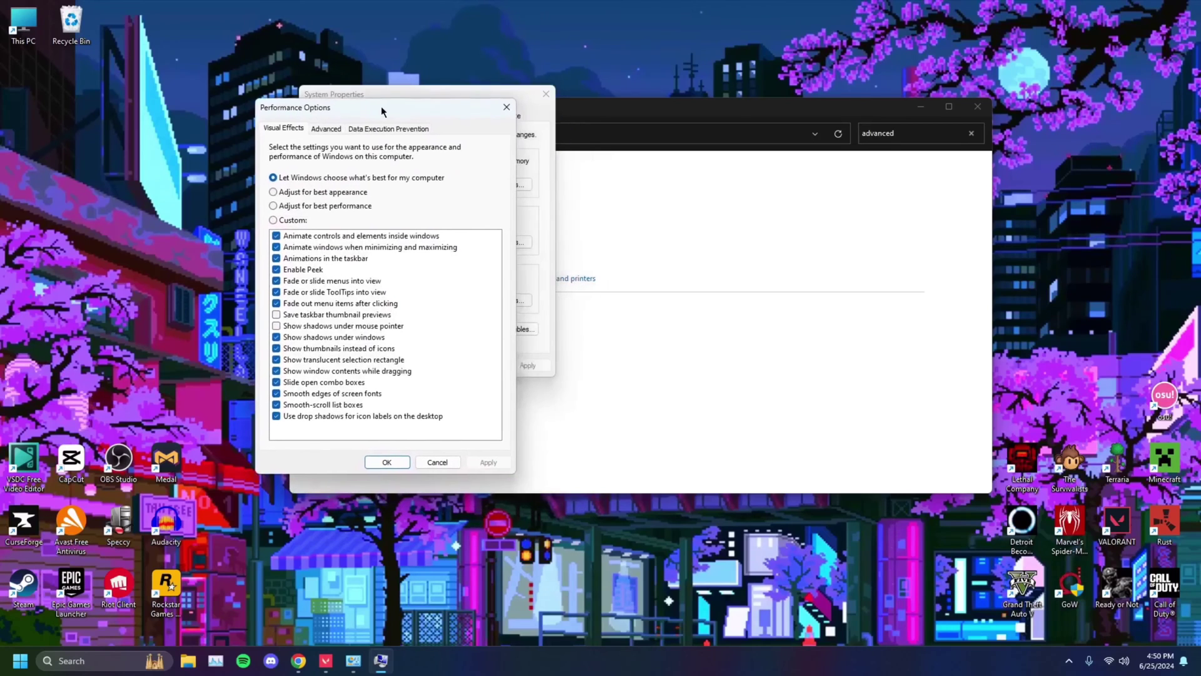
pyautogui.click(326, 129)
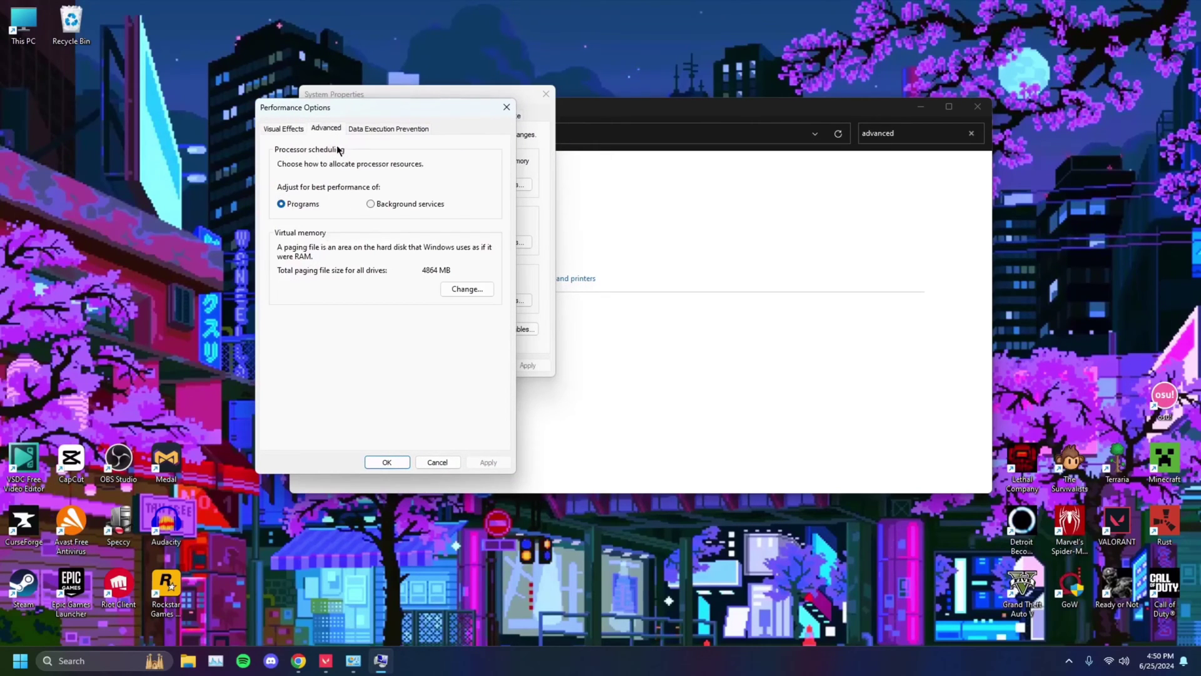
pyautogui.click(467, 291)
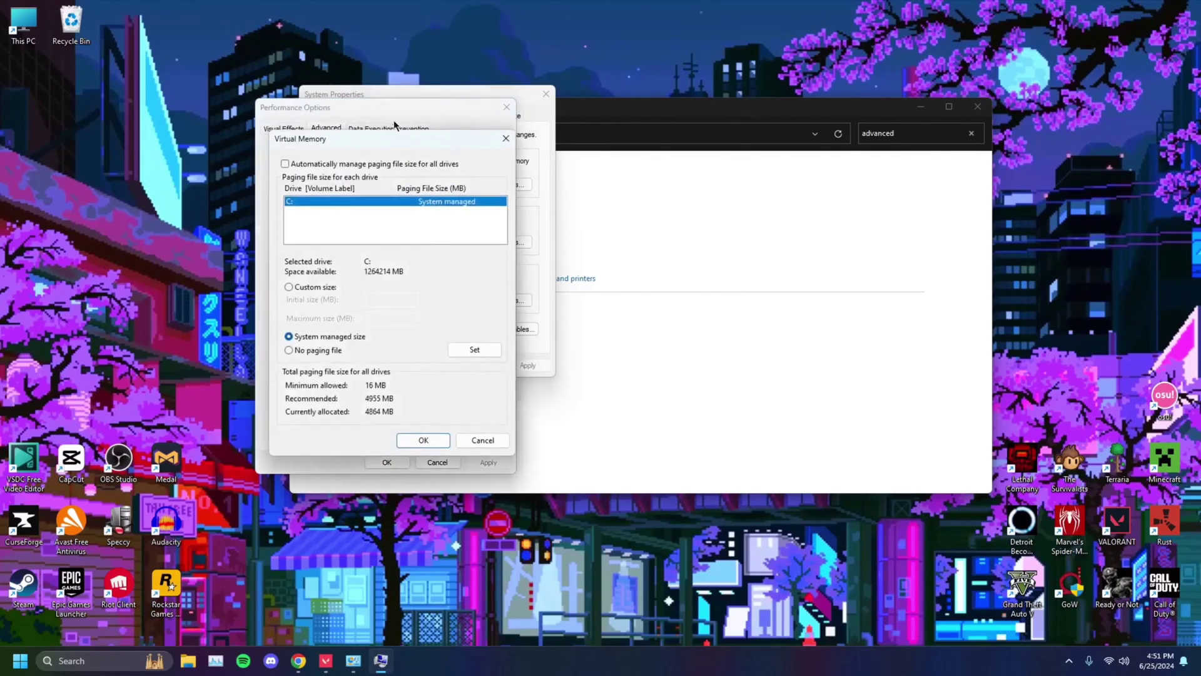
pyautogui.moveTo(389, 138)
pyautogui.mouseDown()
pyautogui.moveTo(400, 148)
pyautogui.moveTo(383, 133)
pyautogui.mouseUp()
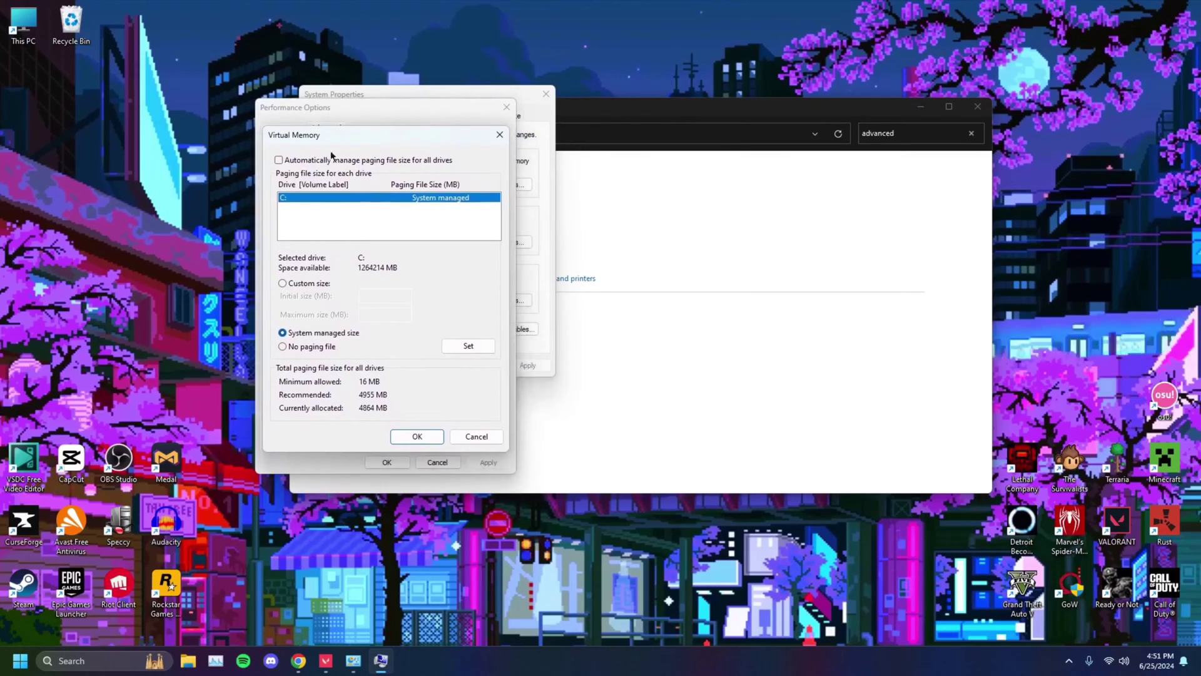
# Step: Keep automatic paging file management off for all drives and choose a custom size for drive C:
pyautogui.click(278, 160)
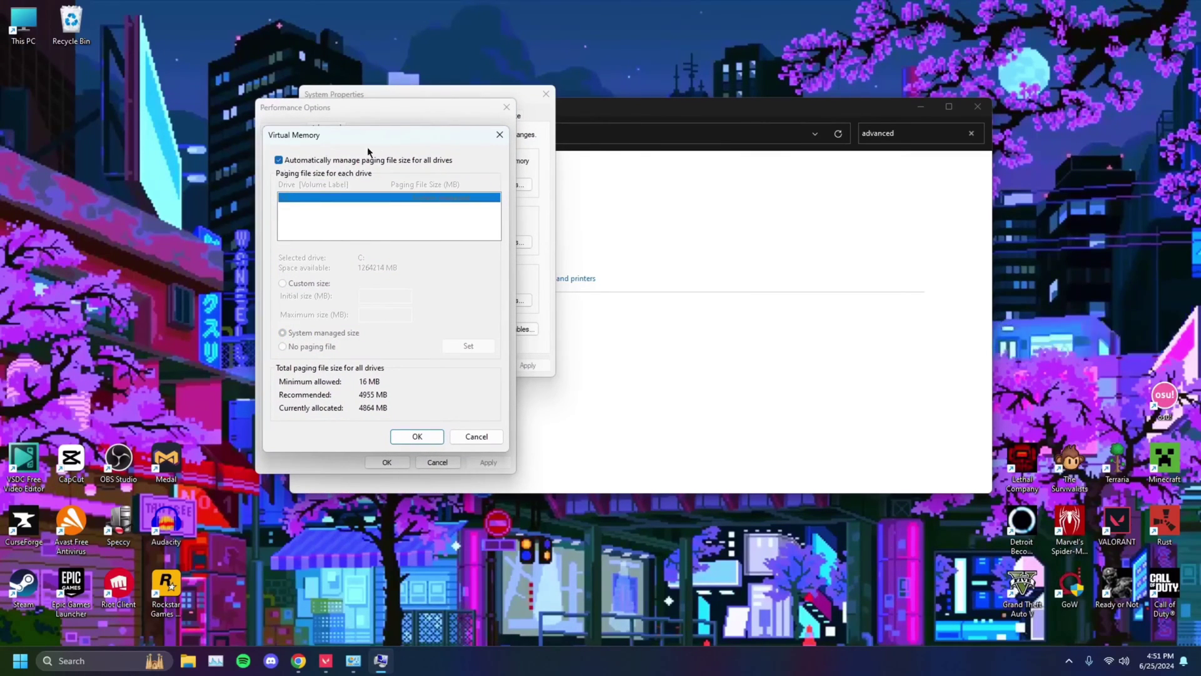
pyautogui.click(279, 161)
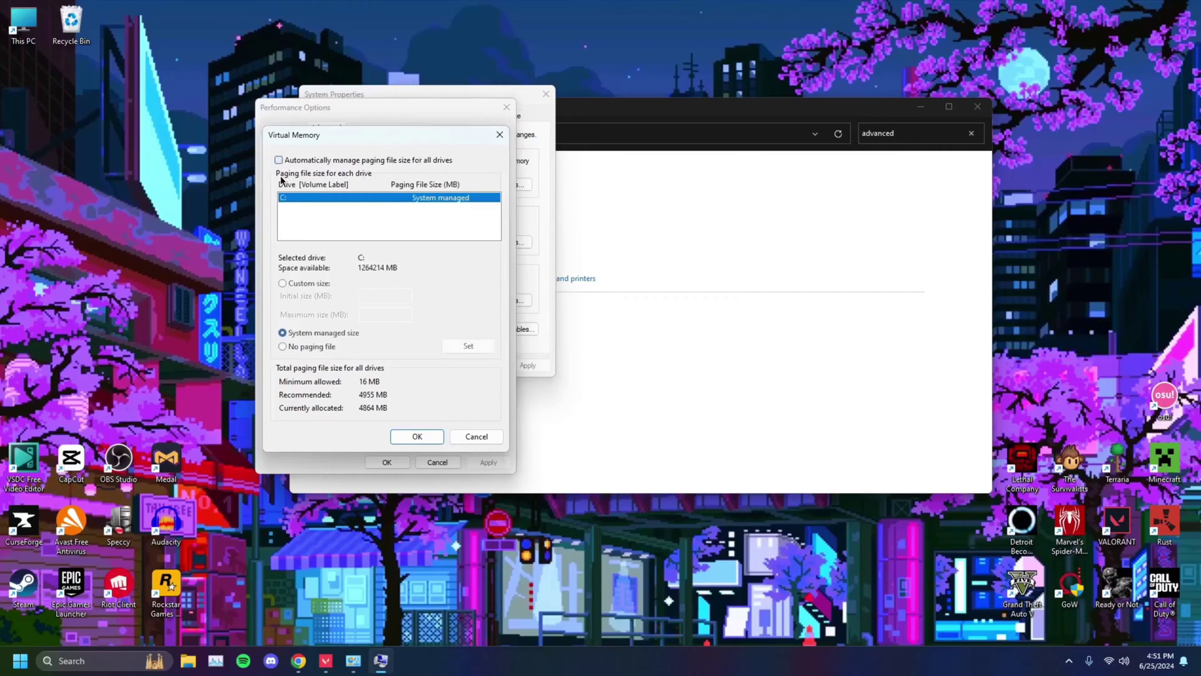
pyautogui.click(284, 283)
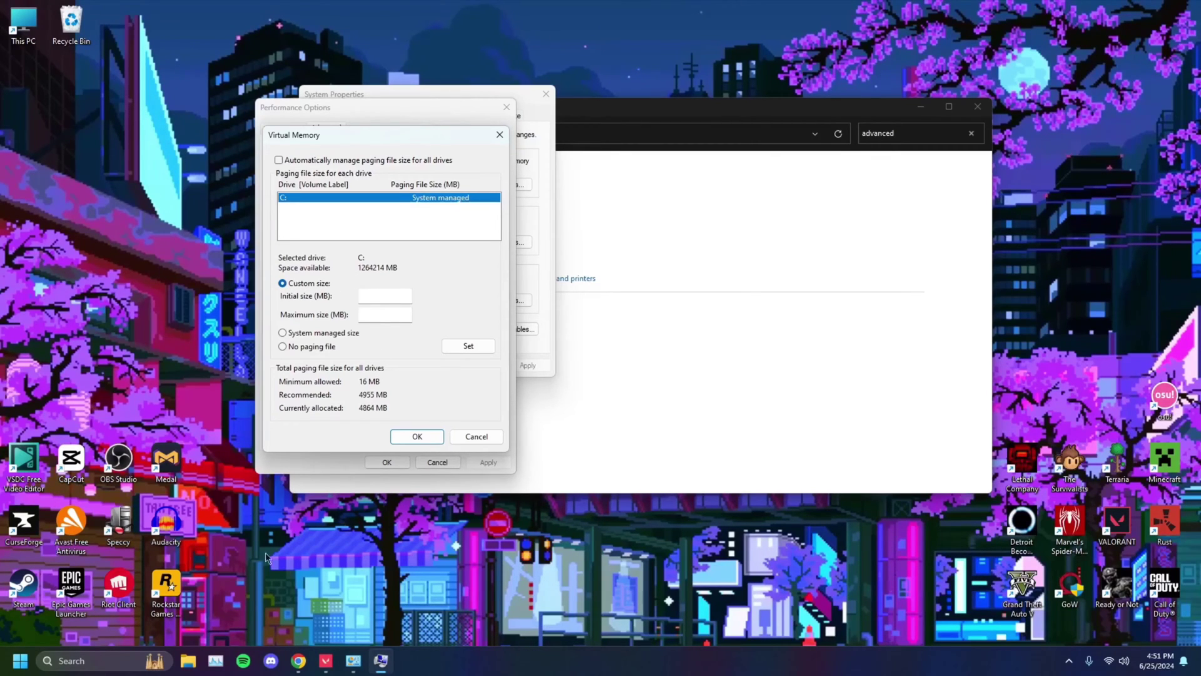
# Step: Check the computer's installed memory in Task Manager's performance view and close Task Manager
pyautogui.click(214, 664)
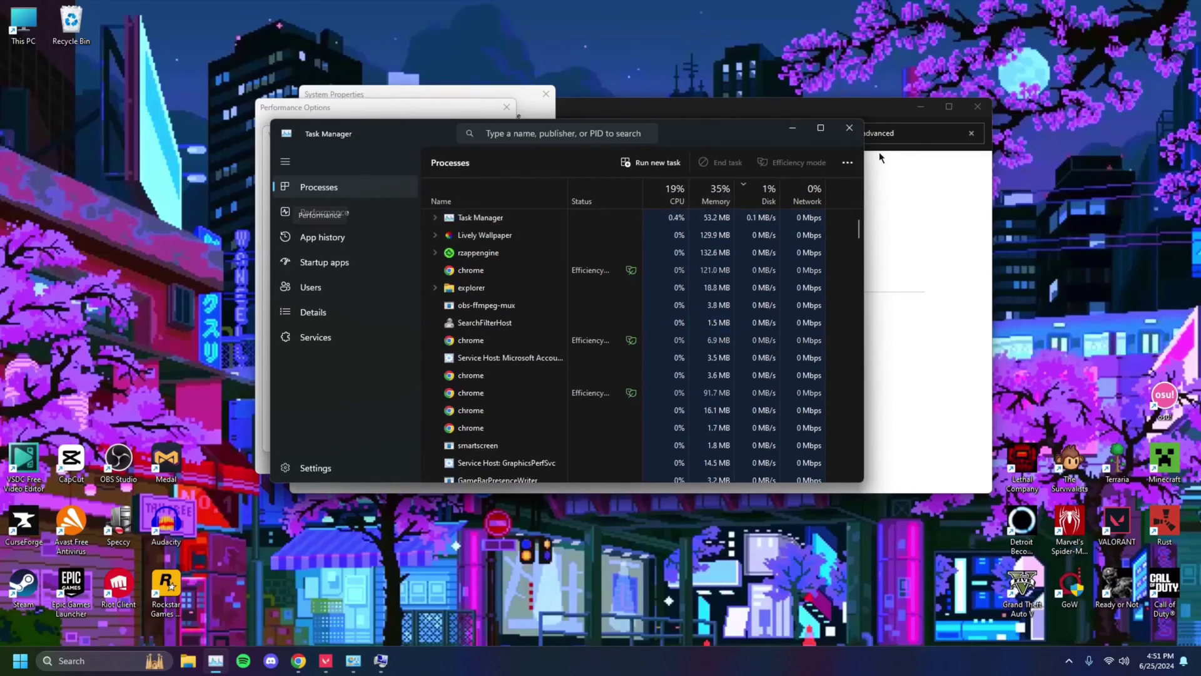
pyautogui.click(841, 131)
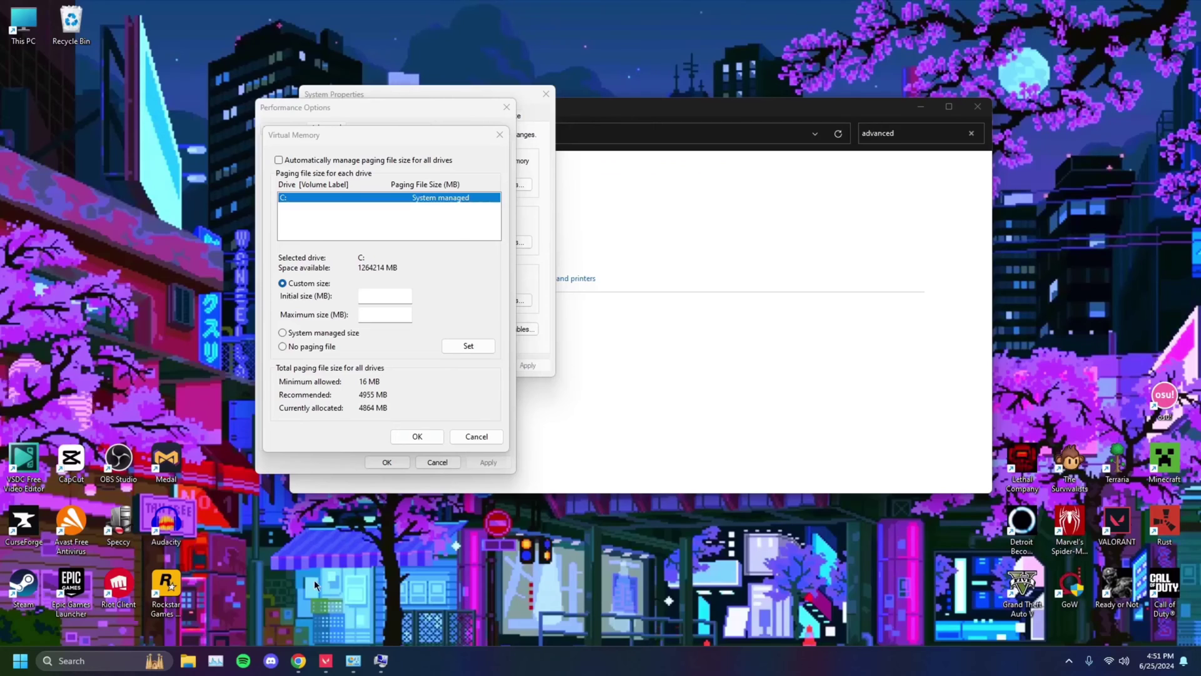
pyautogui.click(84, 659)
pyautogui.write('task')
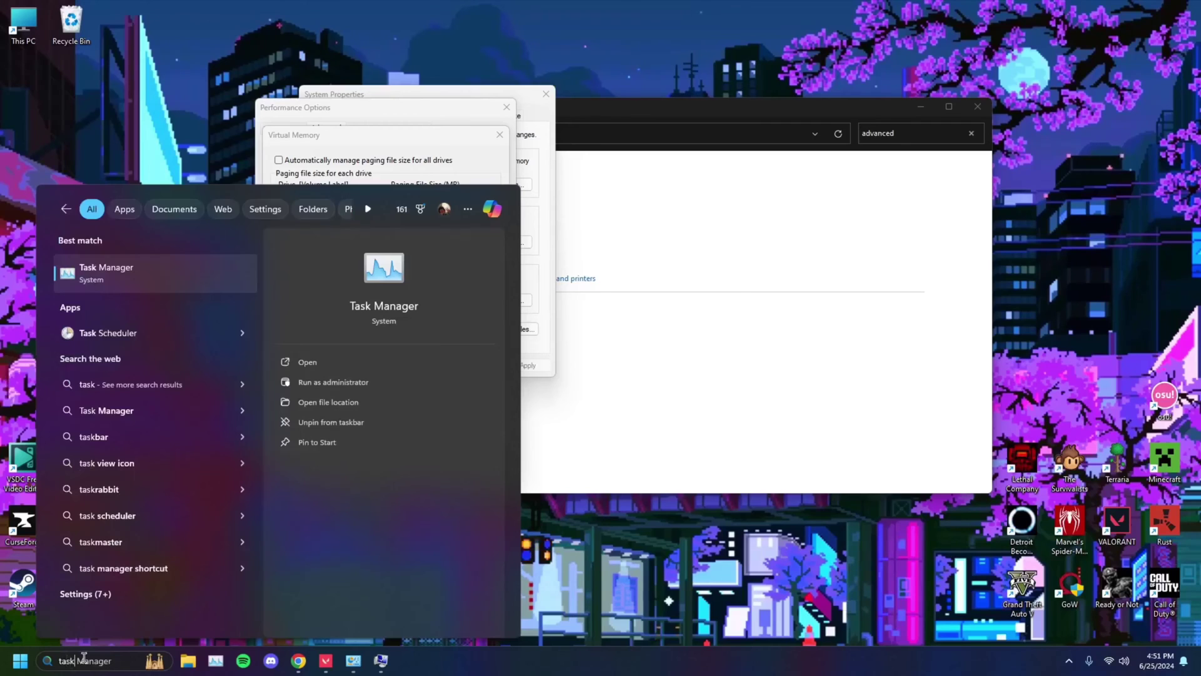
pyautogui.press('Return')
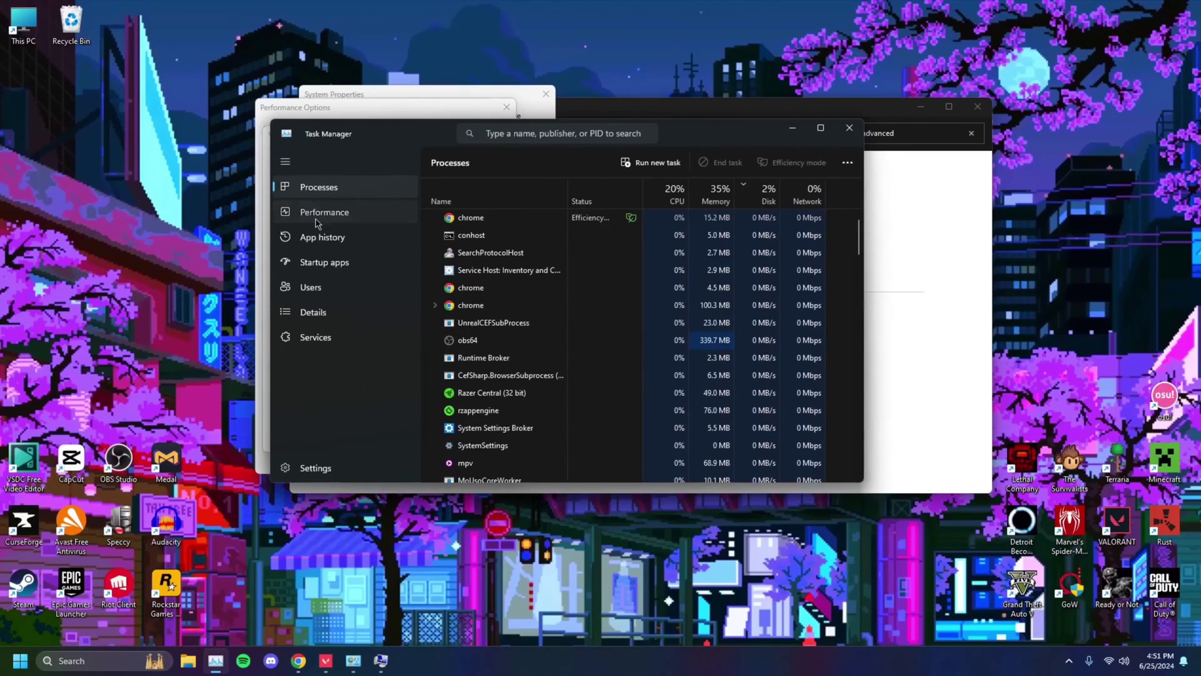
pyautogui.click(317, 223)
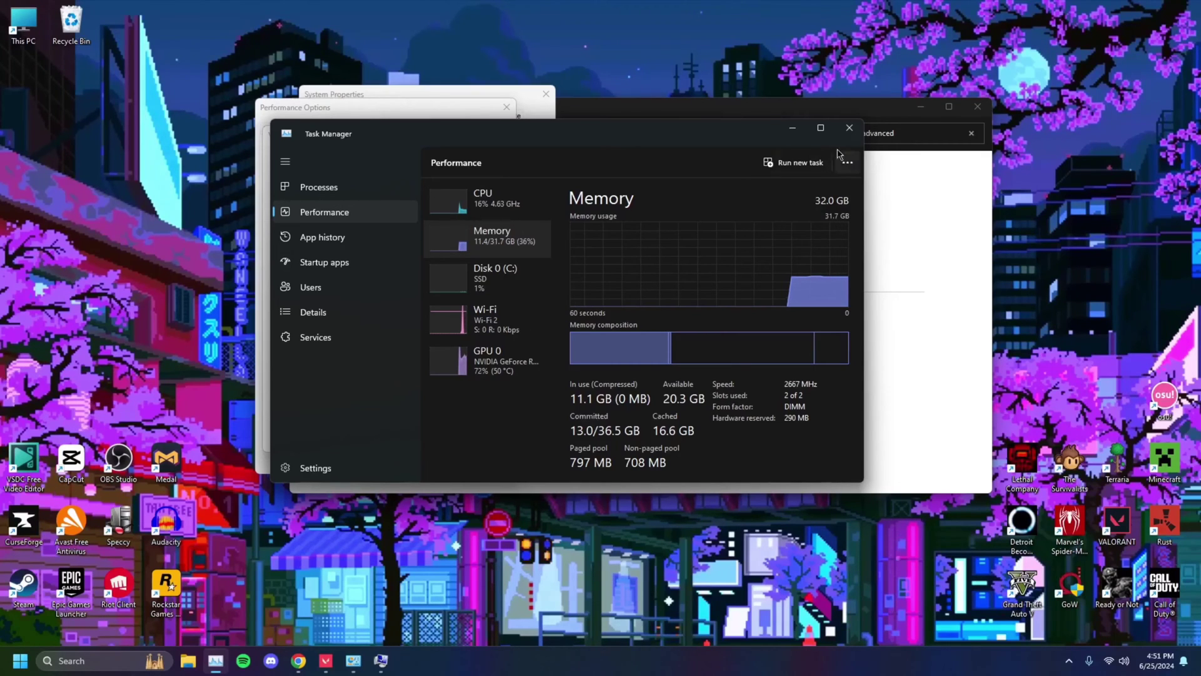
pyautogui.click(846, 131)
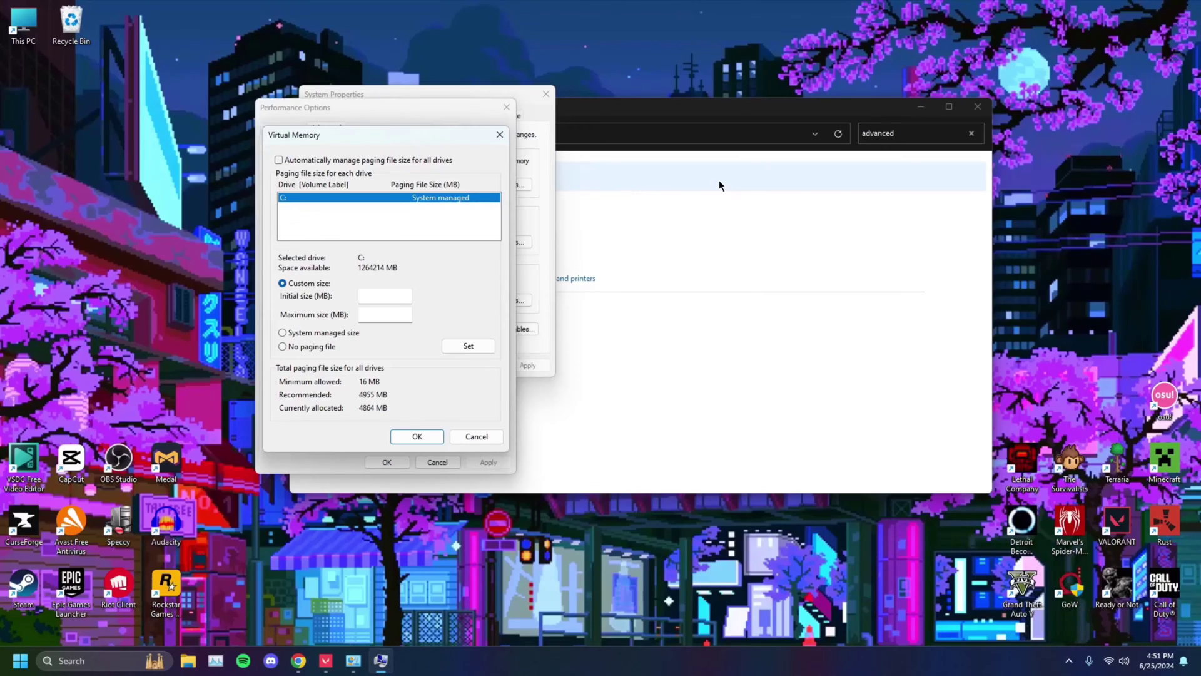
# Step: Open Calculator beside the Virtual Memory dialog and multiply 1024 by 32
pyautogui.press('XF86Calculator')
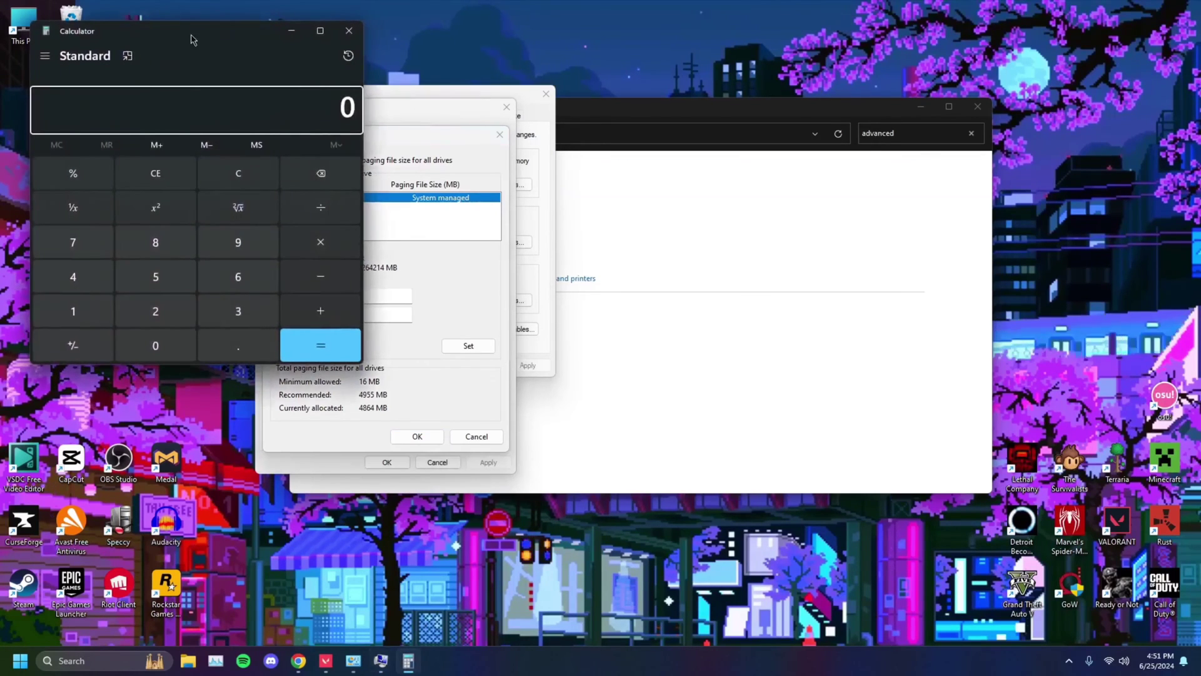
pyautogui.moveTo(182, 15); pyautogui.dragTo(747, 140)
pyautogui.click(626, 413)
pyautogui.click(709, 448)
pyautogui.click(709, 414)
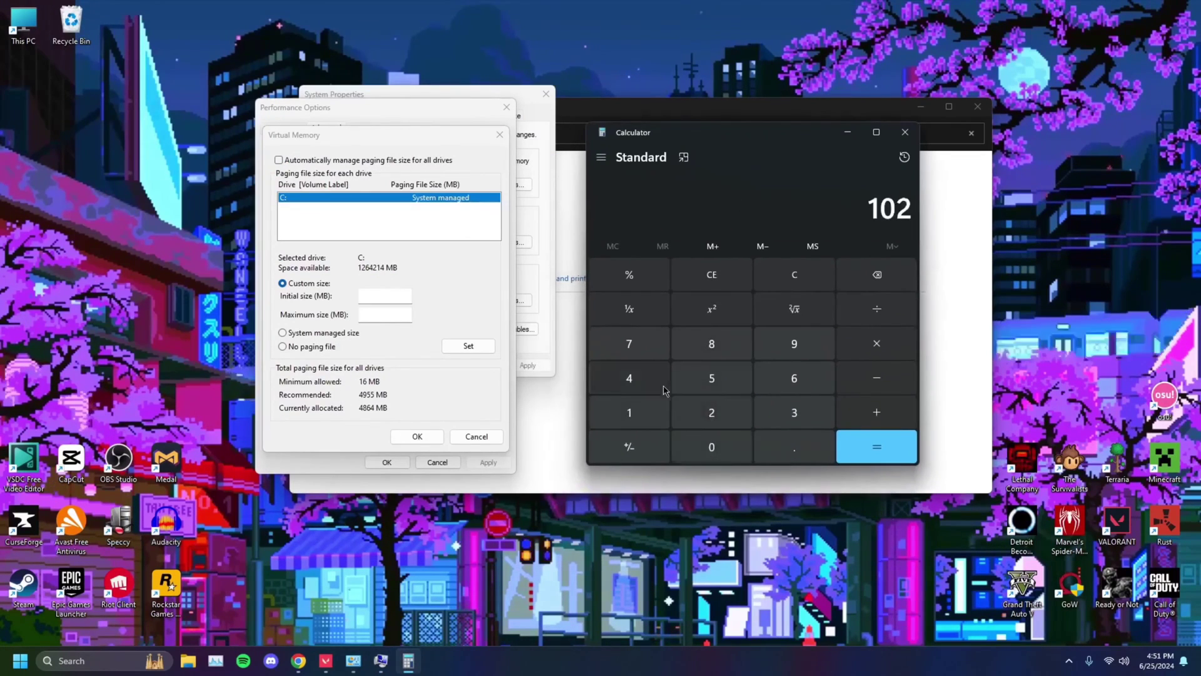
pyautogui.click(627, 379)
pyautogui.click(907, 354)
pyautogui.click(794, 413)
pyautogui.click(714, 414)
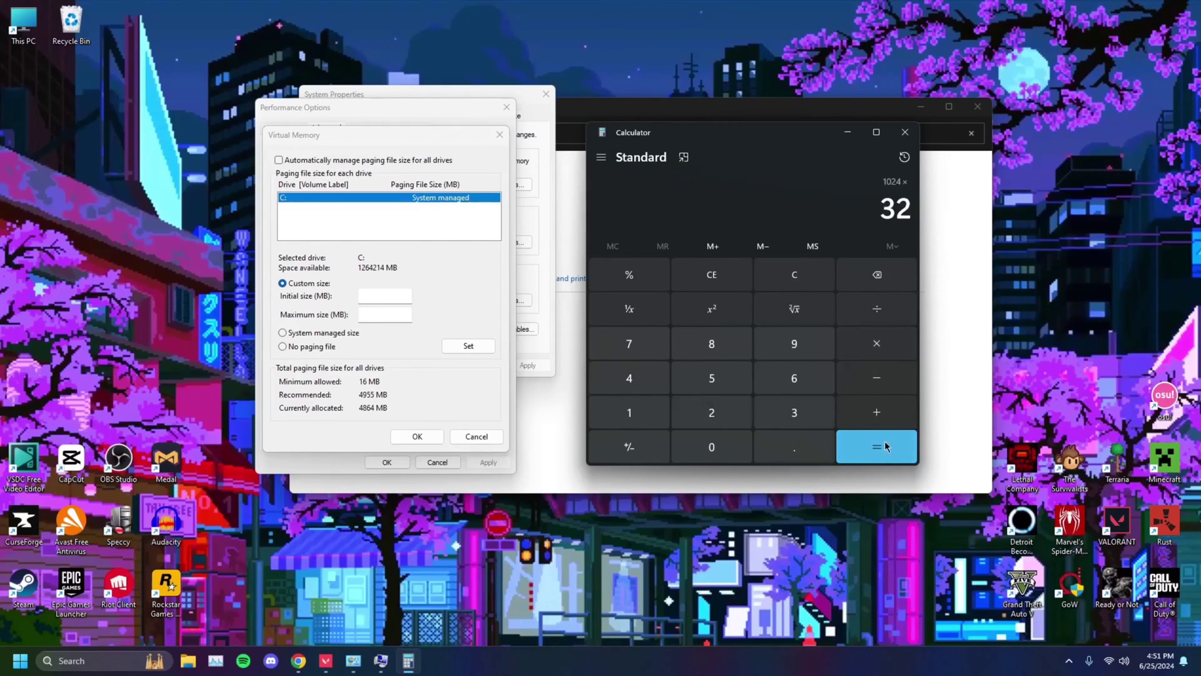
pyautogui.click(884, 441)
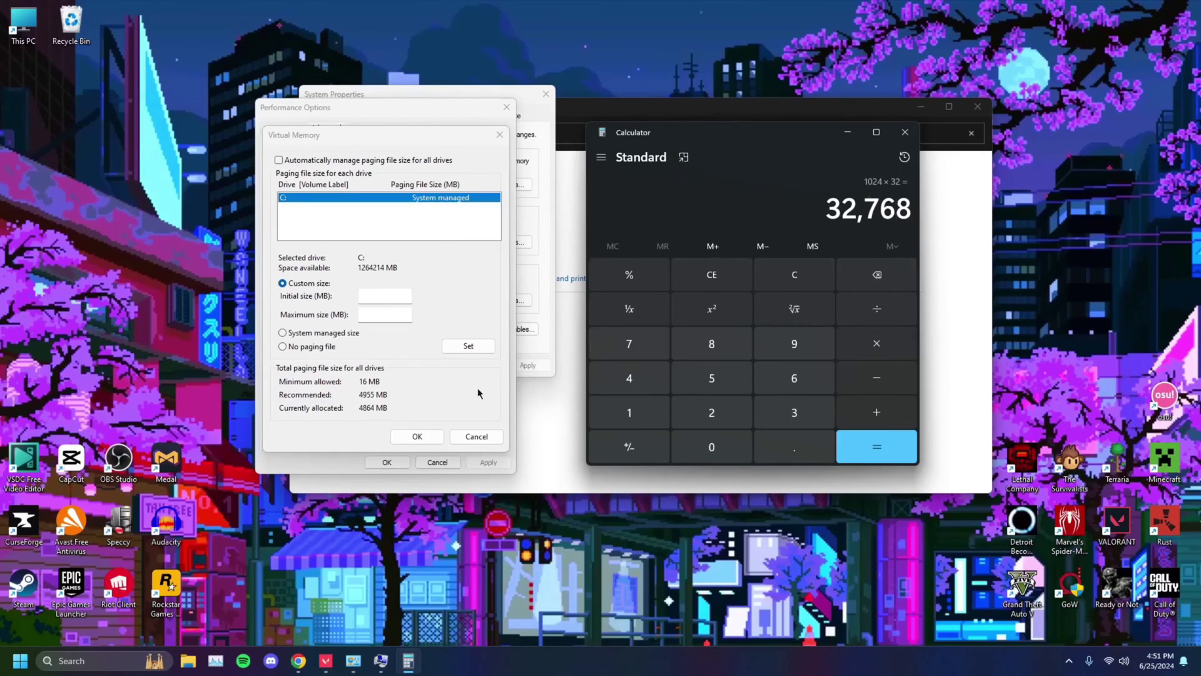
# Step: Set the custom paging file's maximum size to 32768 MB
pyautogui.click(382, 315)
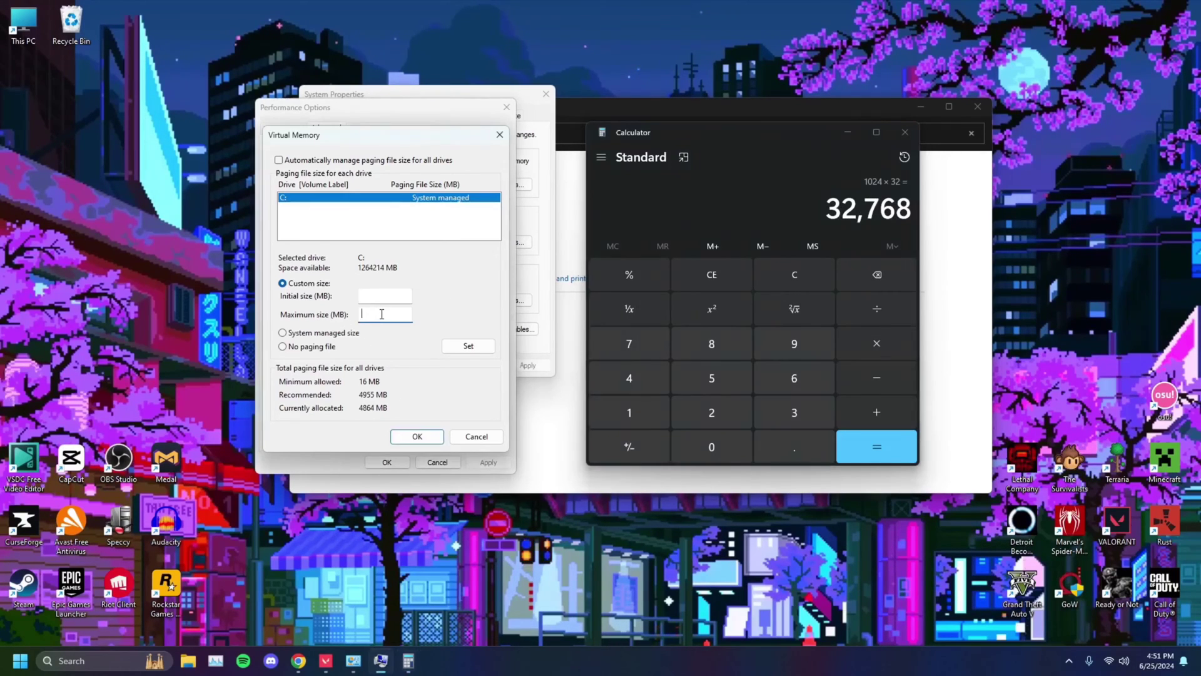
pyautogui.write('32768')
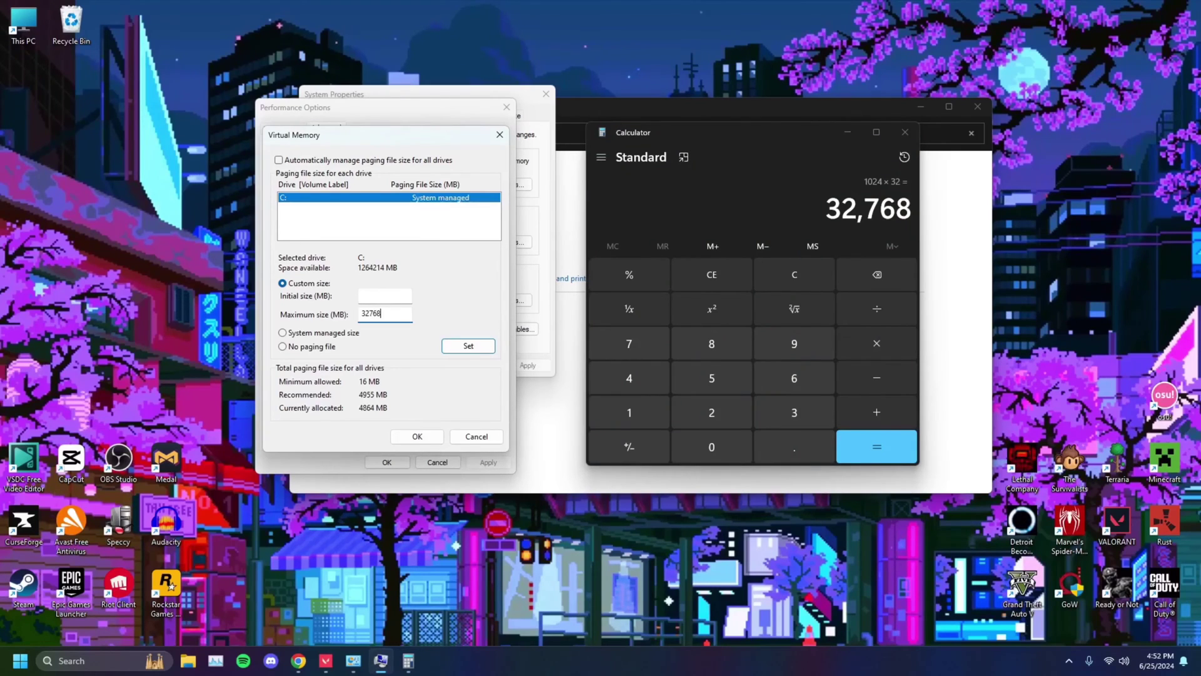
# Step: Multiply 2 by 1024 in Calculator to work out the paging file's initial size
pyautogui.click(383, 296)
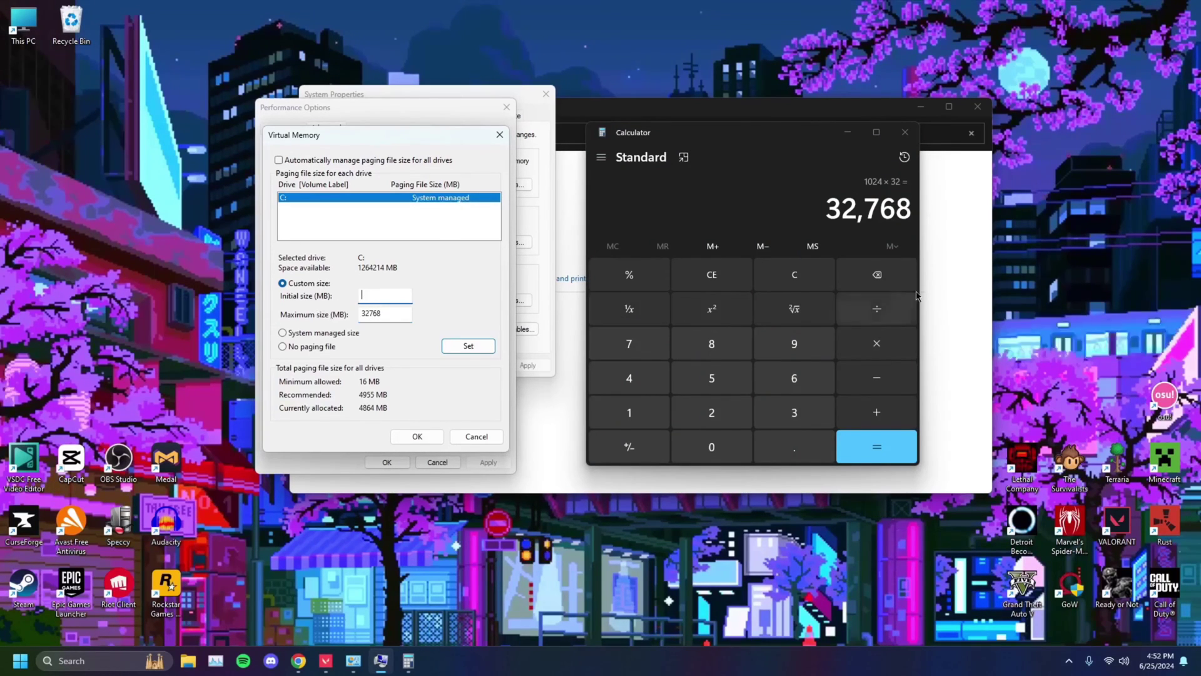
pyautogui.click(790, 278)
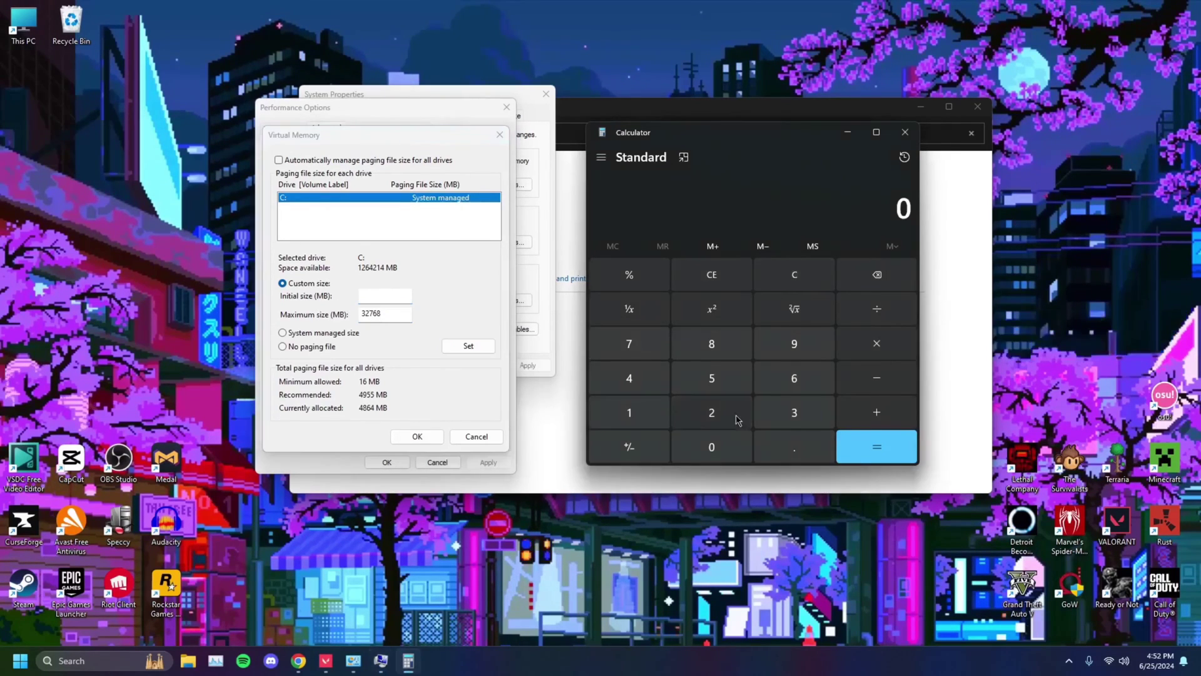
pyautogui.click(717, 416)
pyautogui.click(883, 351)
pyautogui.click(628, 412)
pyautogui.click(711, 447)
pyautogui.click(711, 413)
pyautogui.click(628, 378)
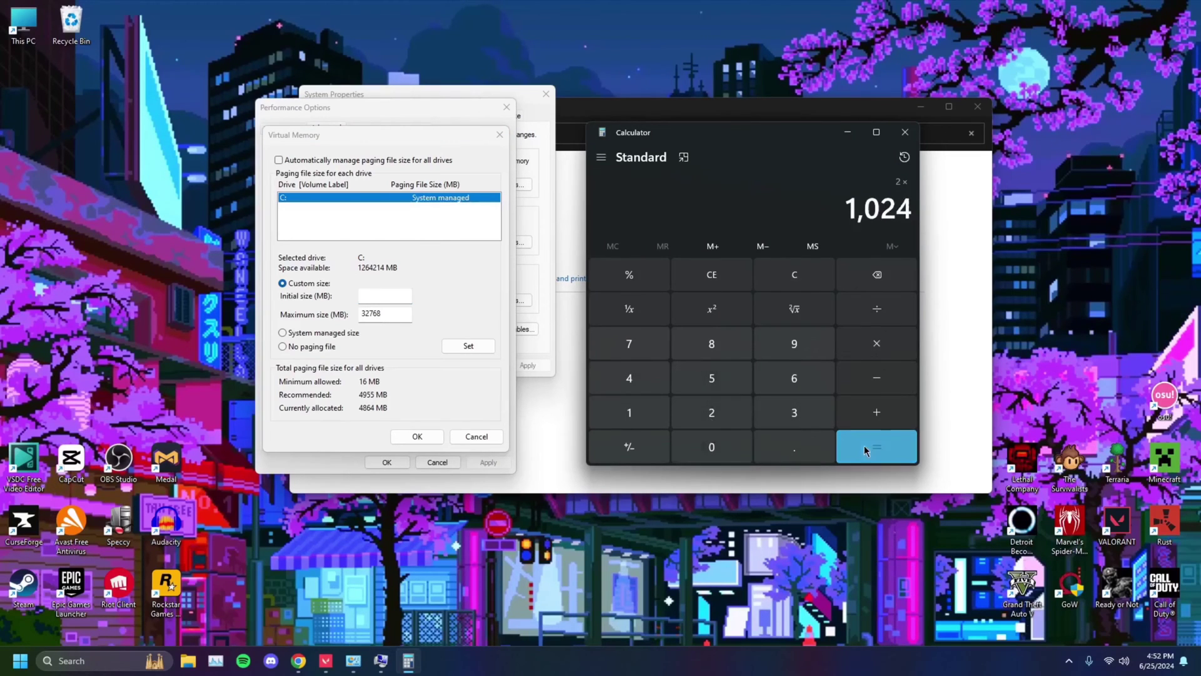
pyautogui.click(876, 447)
# Step: Set the custom paging file's initial size to 2048 MB for drive C: and confirm the Virtual Memory settings
pyautogui.click(372, 296)
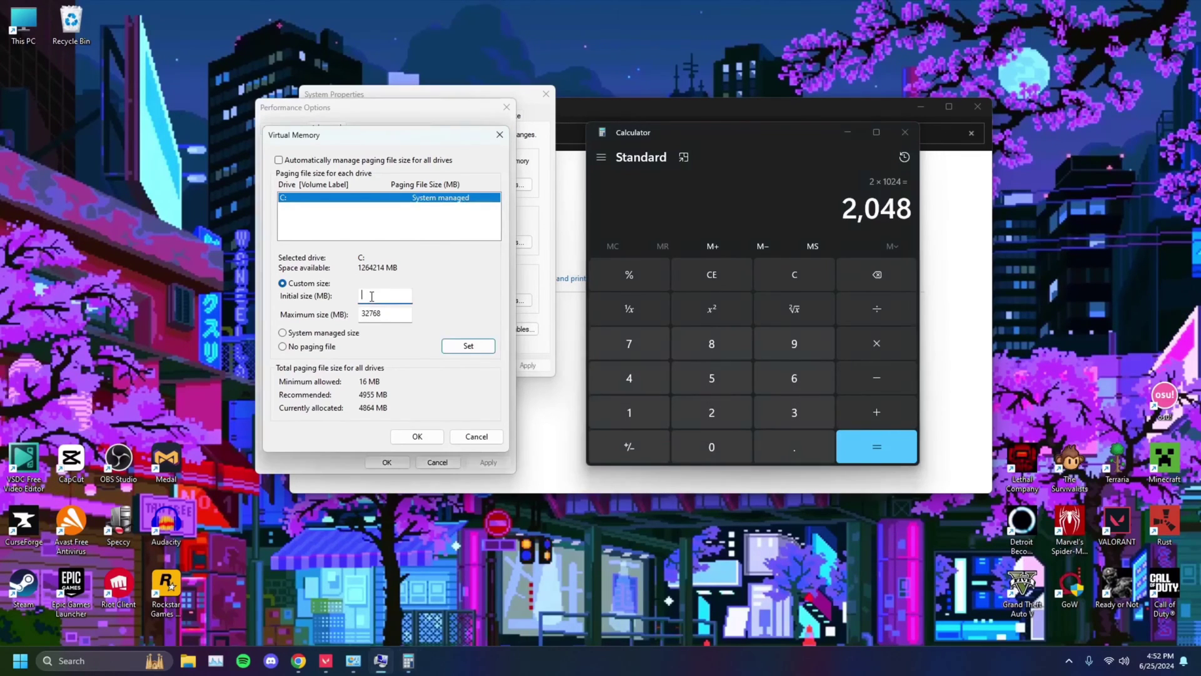
pyautogui.write('2048')
pyautogui.click(465, 348)
pyautogui.click(416, 436)
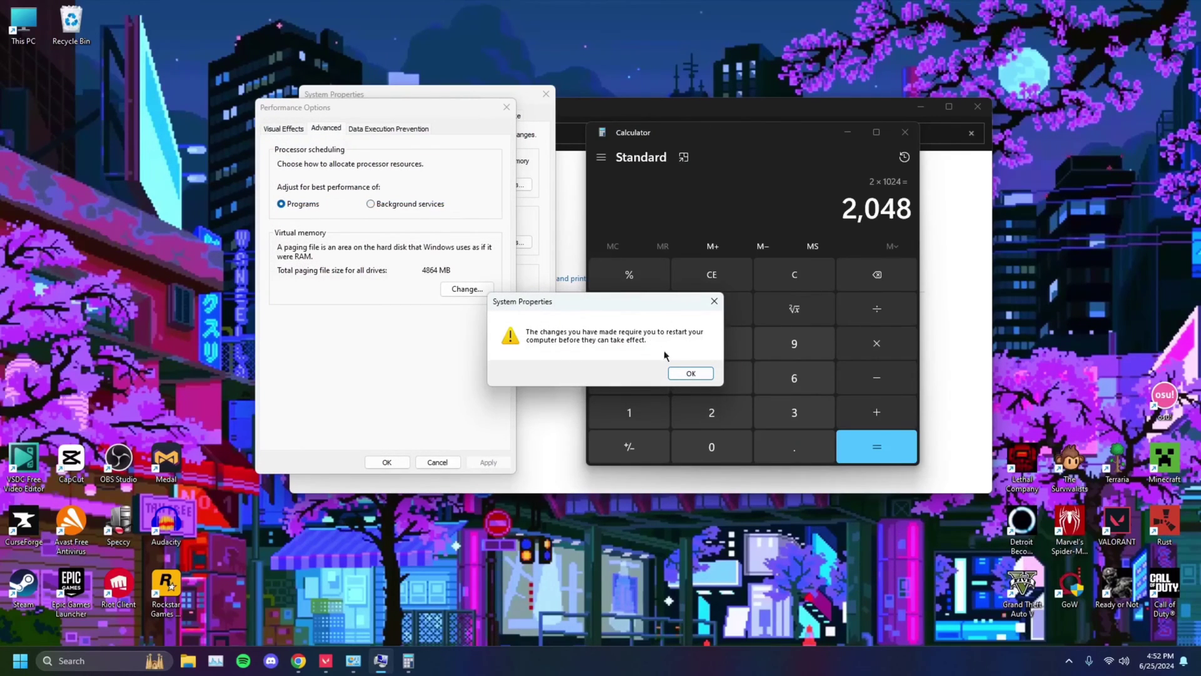
# Step: Accept the restart notice and the open Performance Options and System Properties dialogs, postponing the computer's restart
pyautogui.click(691, 377)
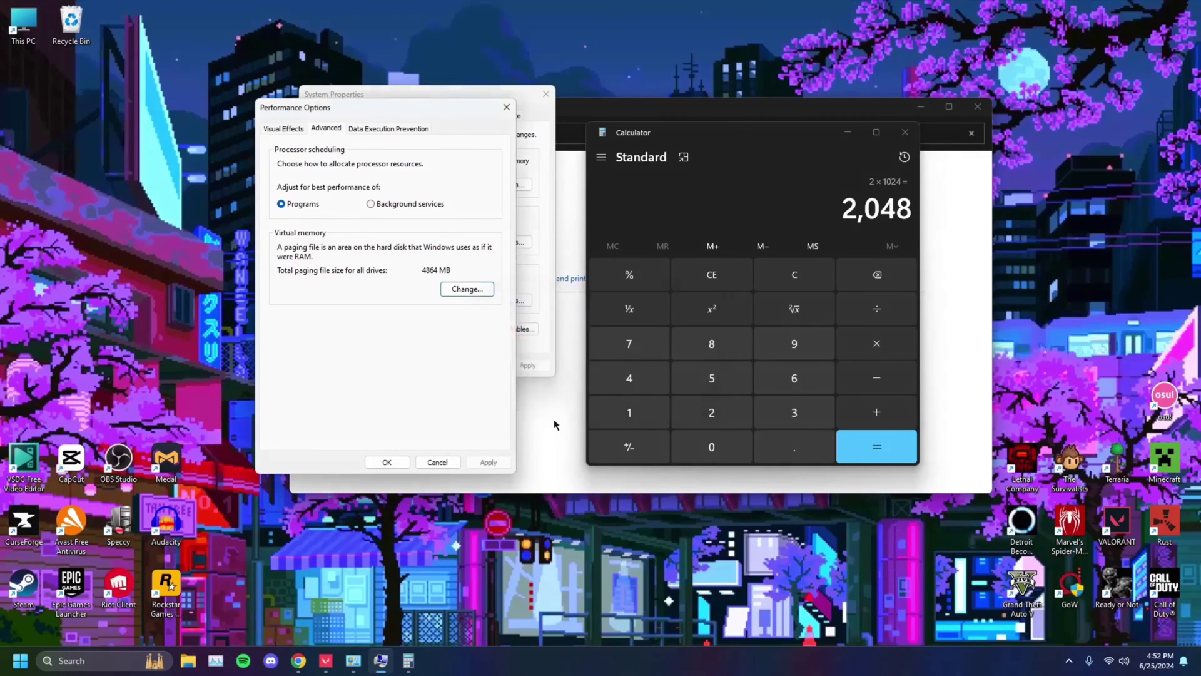
pyautogui.click(387, 462)
pyautogui.click(442, 366)
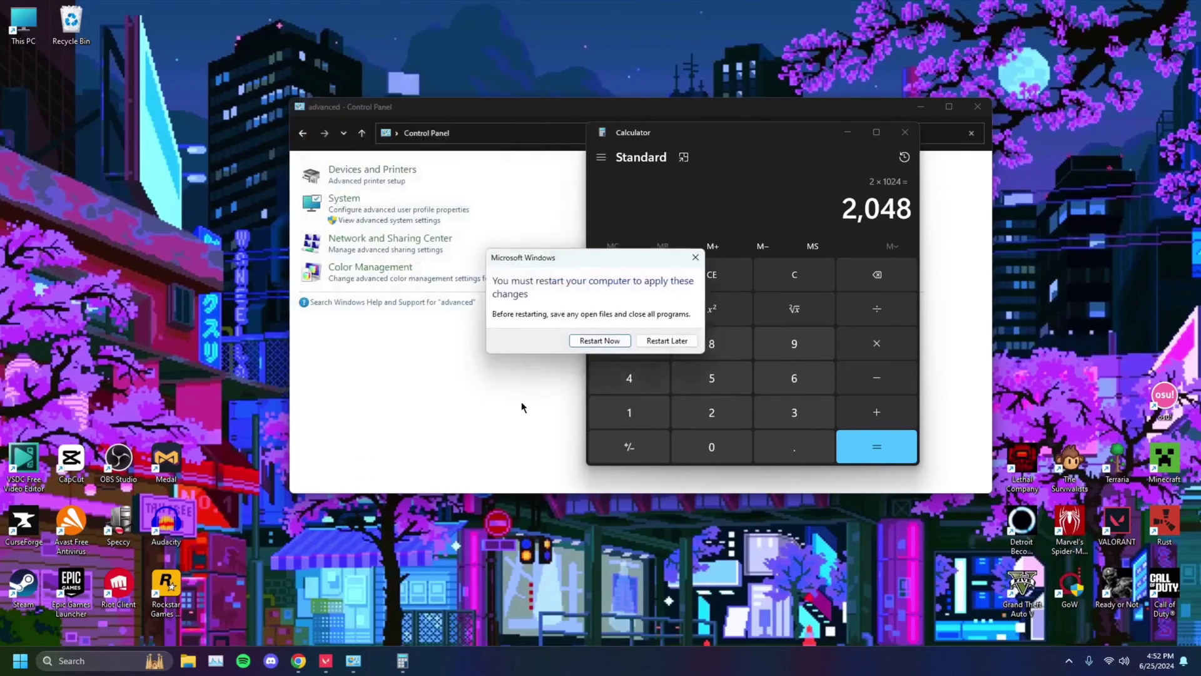
pyautogui.click(665, 341)
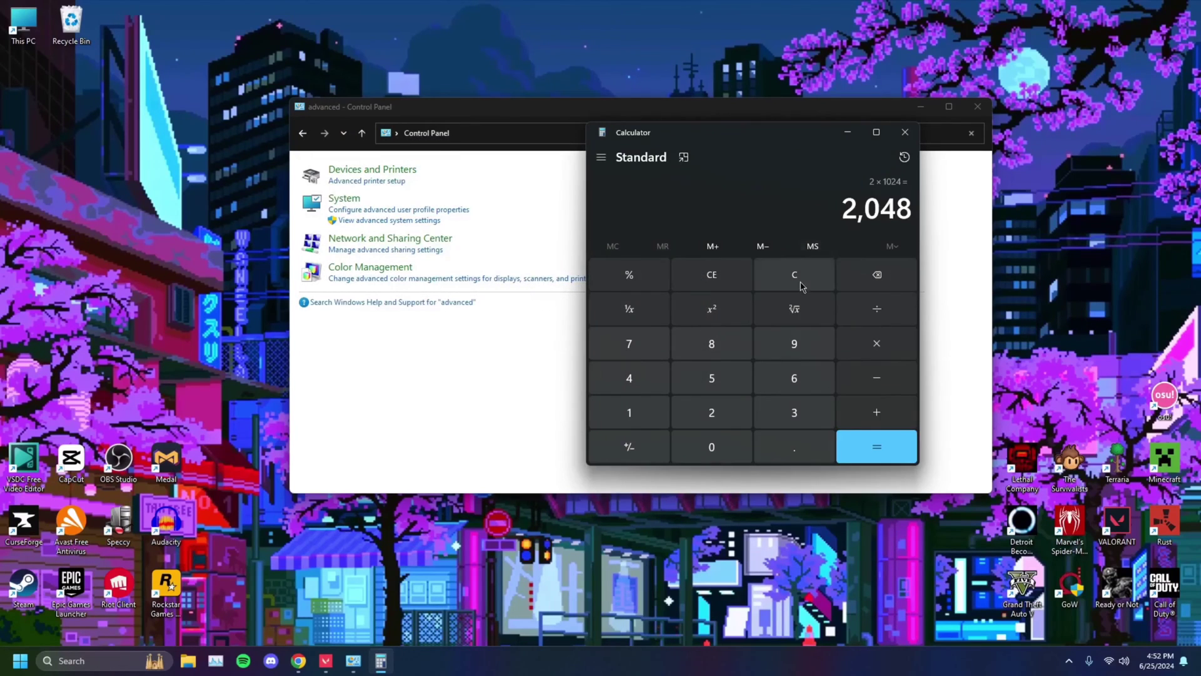
# Step: Clear Calculator and reopen the Virtual Memory settings through the advanced system settings, placing them beside Calculator
pyautogui.click(801, 285)
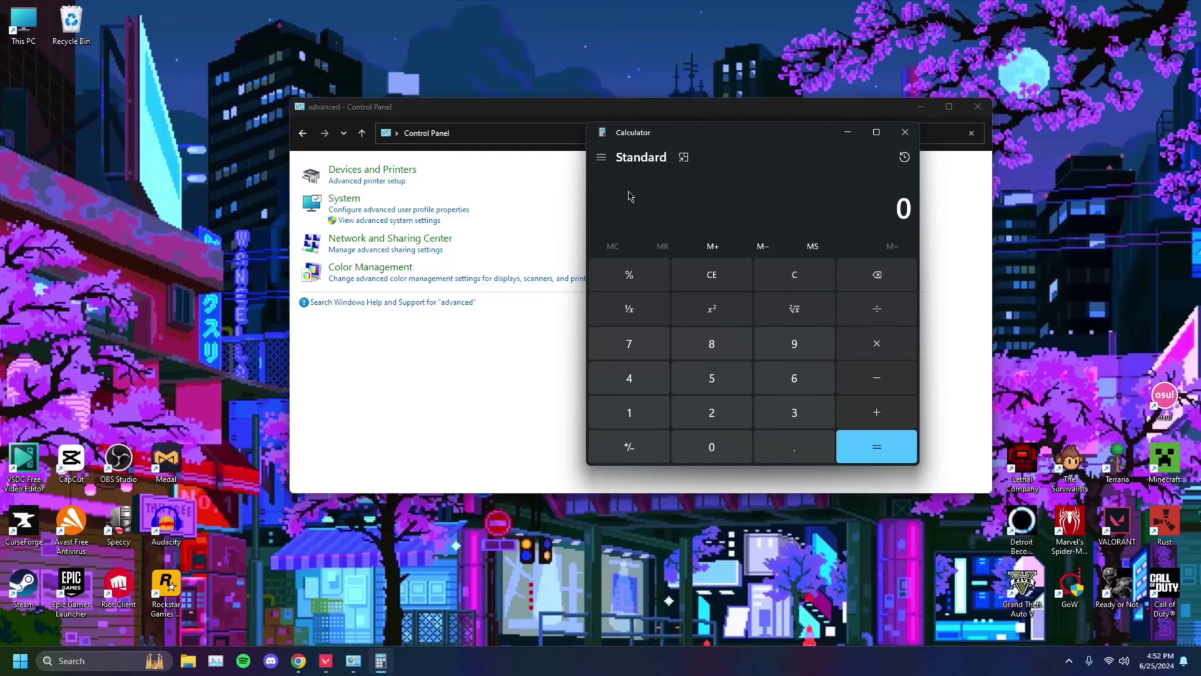
pyautogui.click(410, 221)
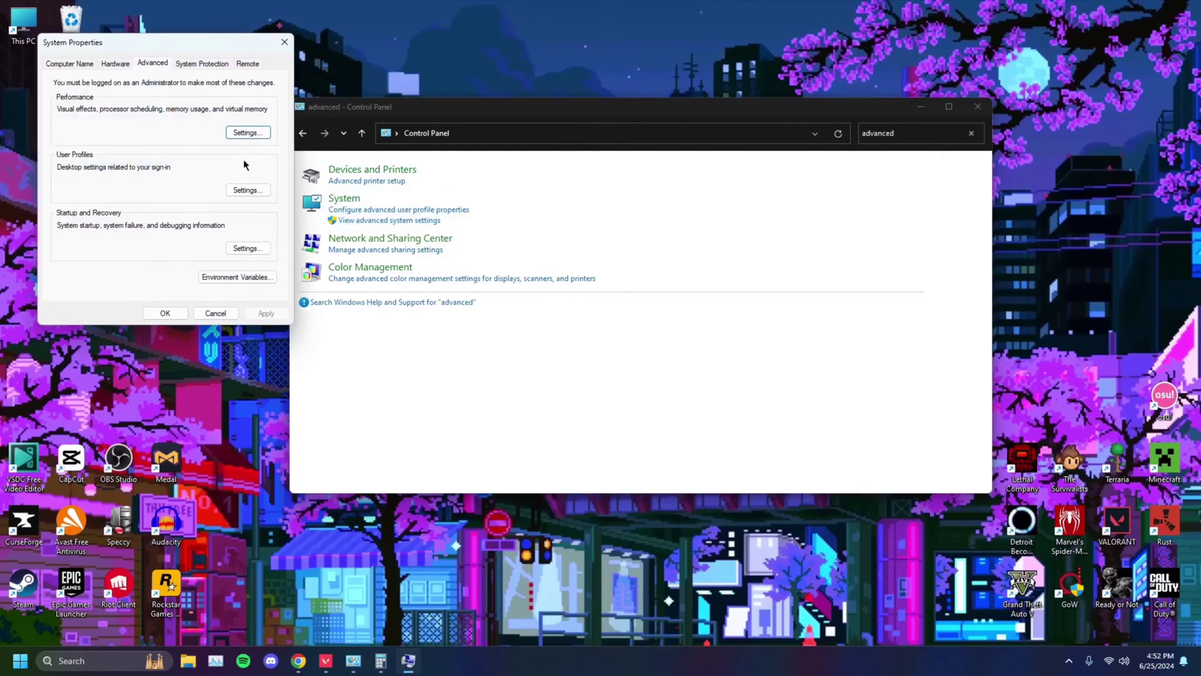
pyautogui.click(242, 134)
pyautogui.click(125, 110)
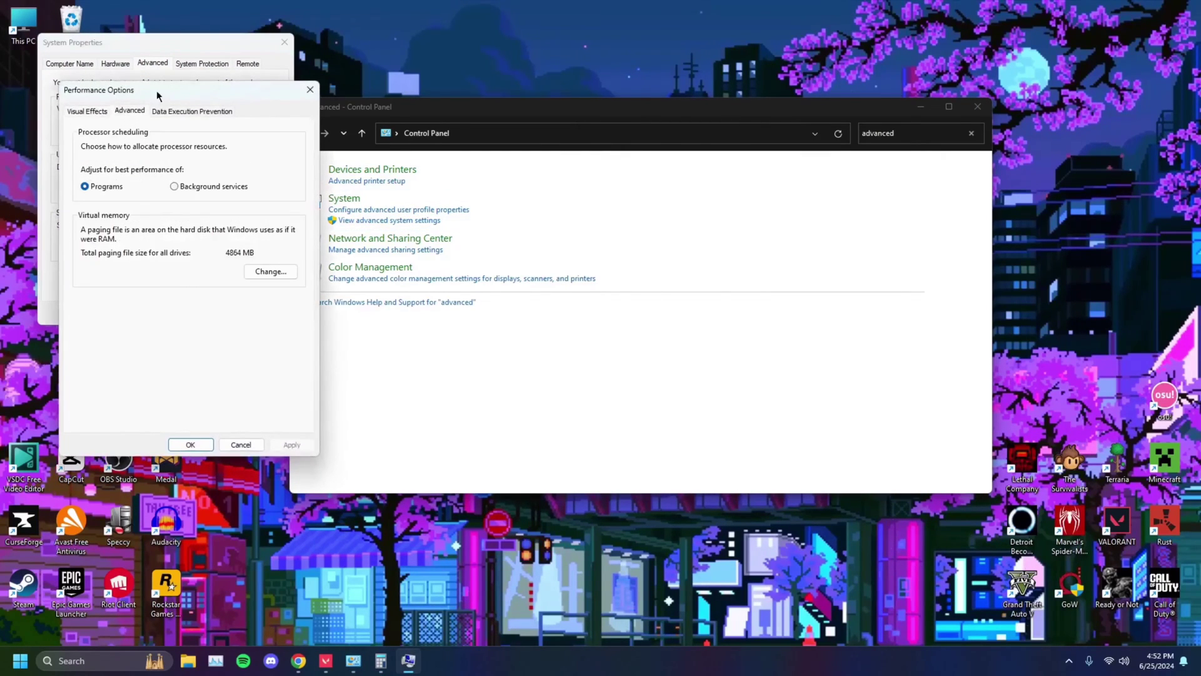
pyautogui.moveTo(156, 90); pyautogui.dragTo(270, 95)
pyautogui.click(381, 279)
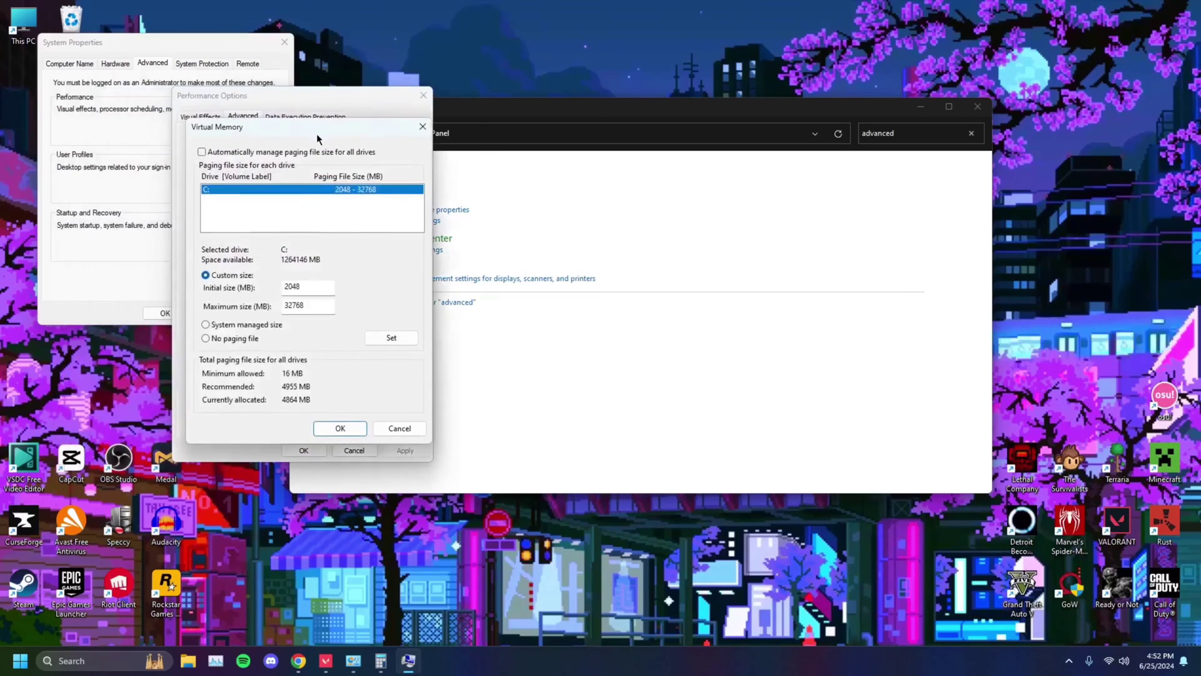
pyautogui.moveTo(317, 134); pyautogui.dragTo(483, 156)
pyautogui.click(380, 660)
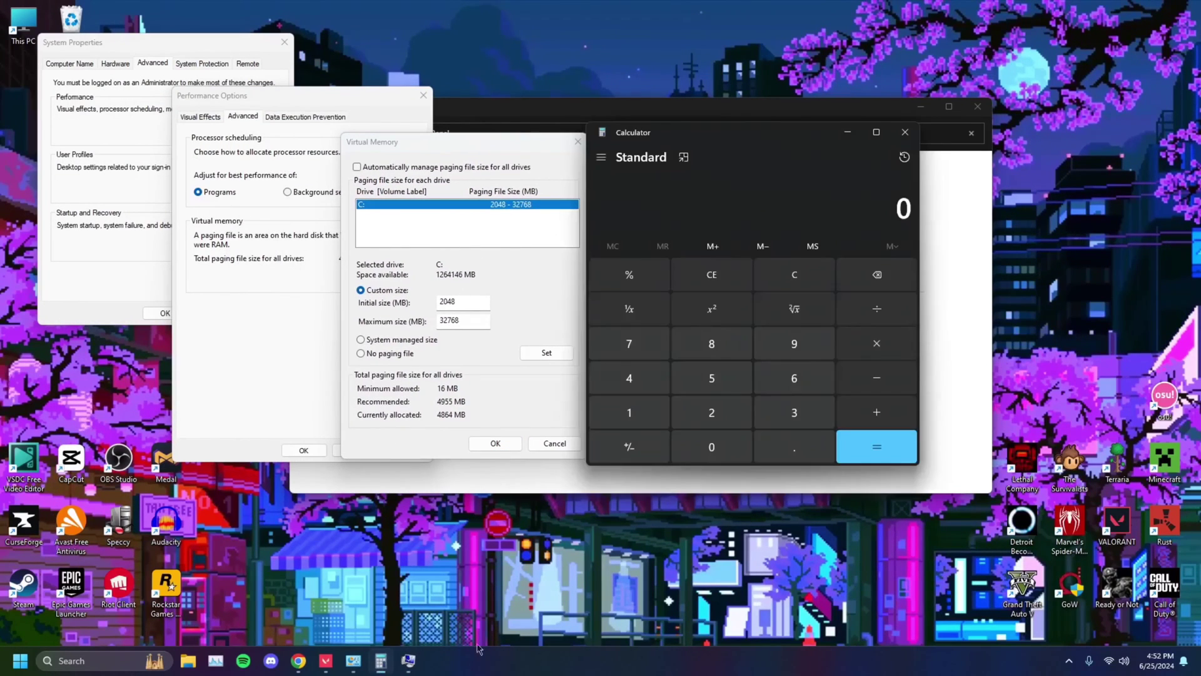
# Step: Enter 1024 in Calculator and set the custom paging file's initial size to 1024 MB
pyautogui.click(631, 416)
pyautogui.click(712, 446)
pyautogui.click(718, 426)
pyautogui.click(630, 378)
pyautogui.doubleClick(469, 305)
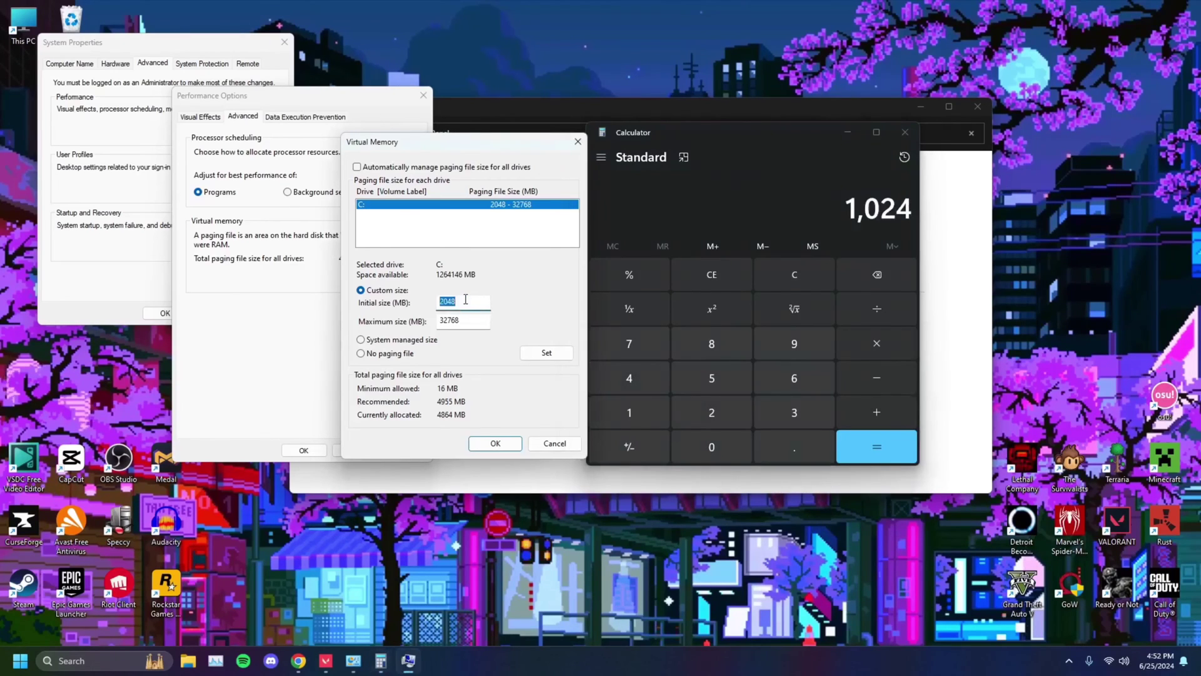
pyautogui.write('10')
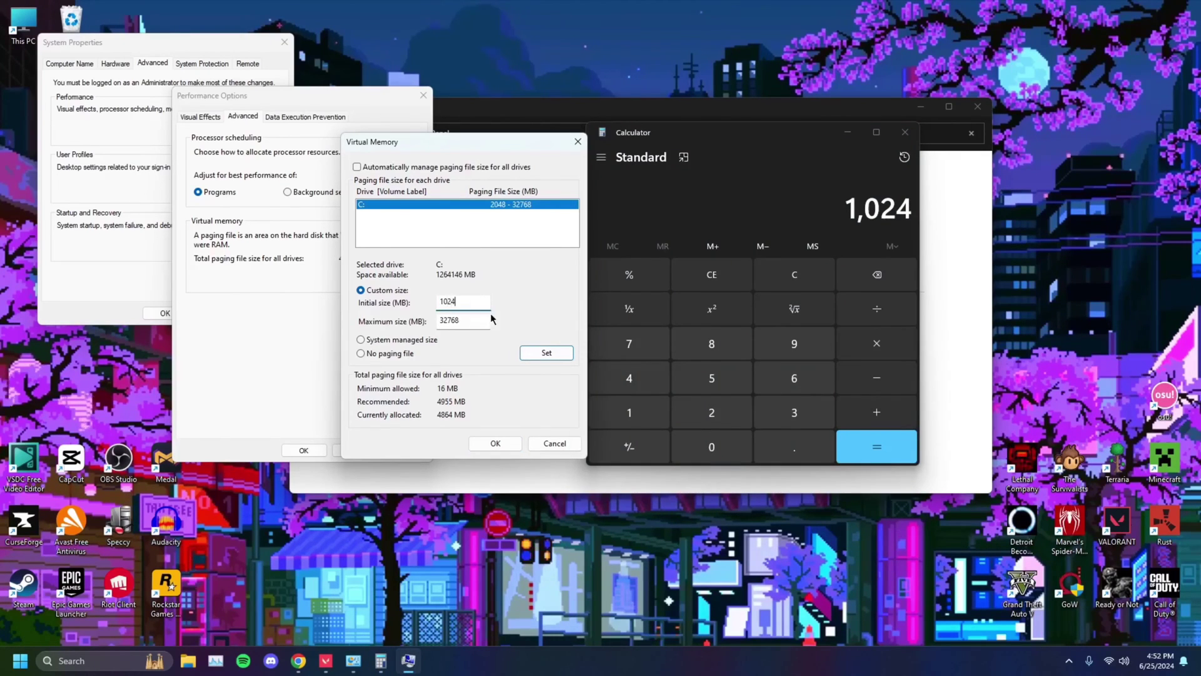
# Step: Multiply 1024 by 16 in Calculator to work out the paging file's maximum size
pyautogui.click(879, 344)
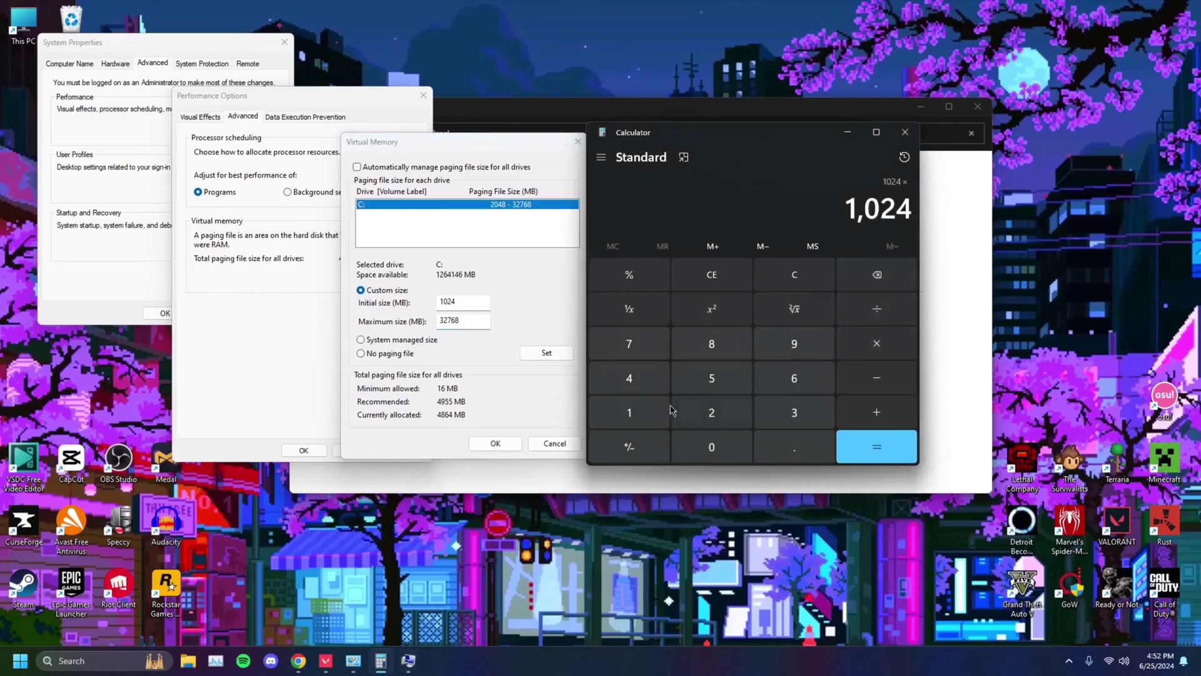
pyautogui.click(630, 413)
pyautogui.click(794, 378)
pyautogui.click(877, 446)
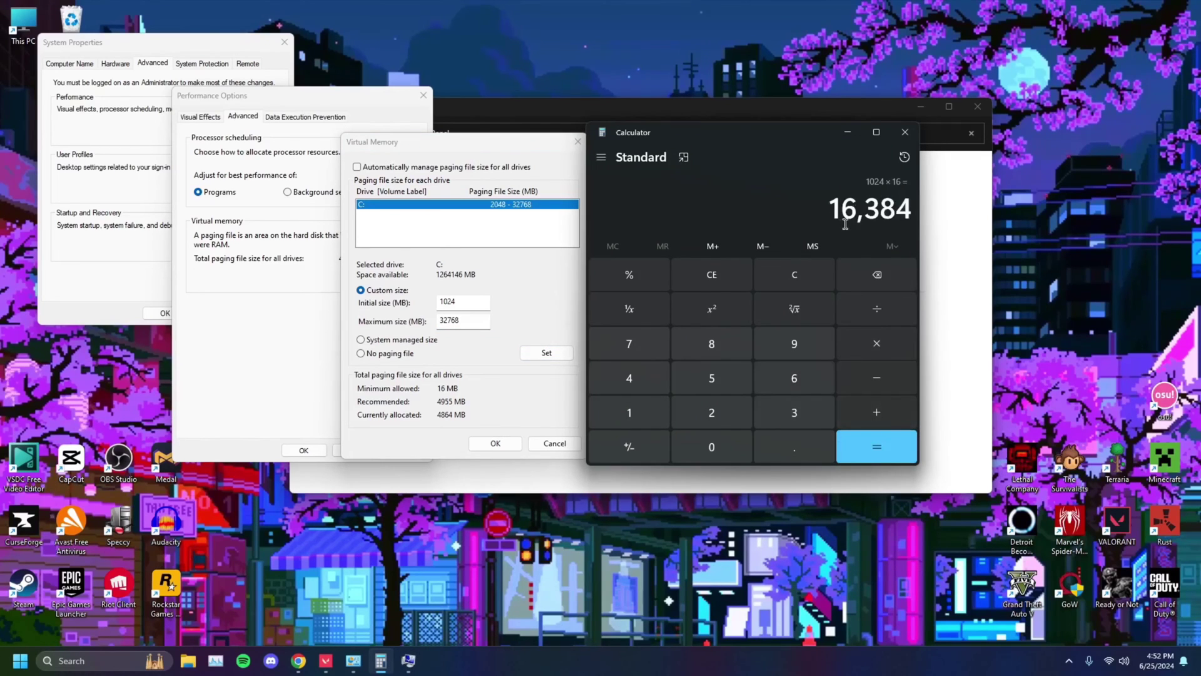
# Step: Set the custom paging file's maximum size to 16384 MB and assign the custom size to drive C:
pyautogui.doubleClick(473, 321)
pyautogui.write('1')
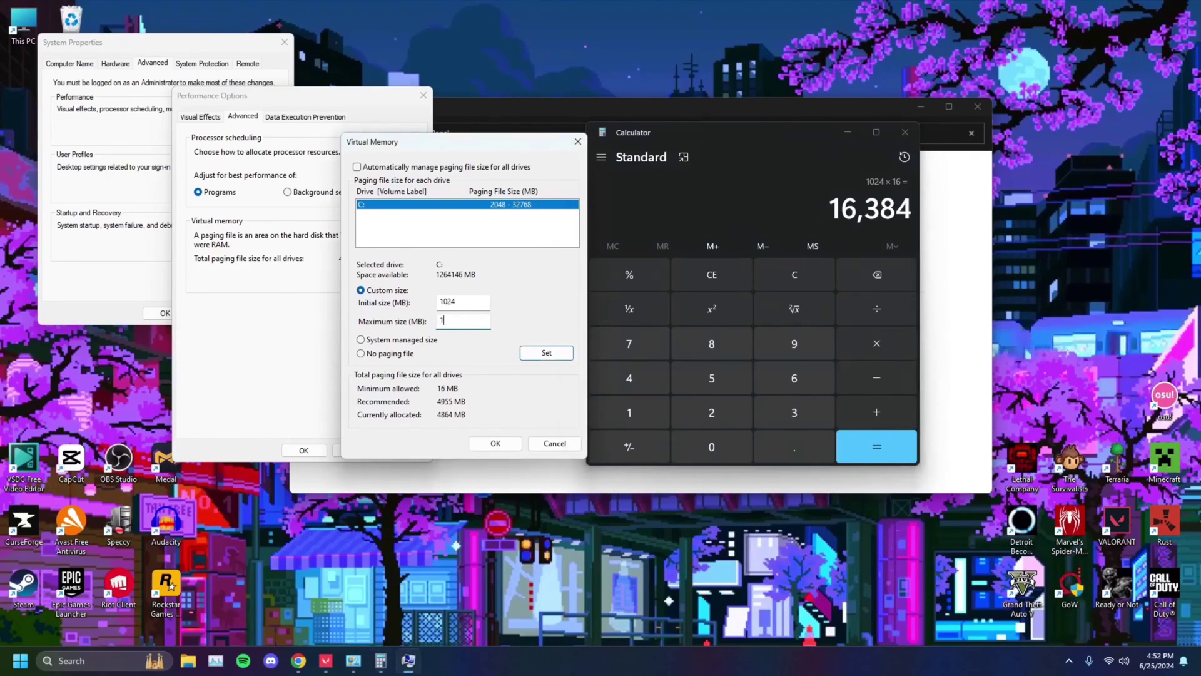
pyautogui.write('6384')
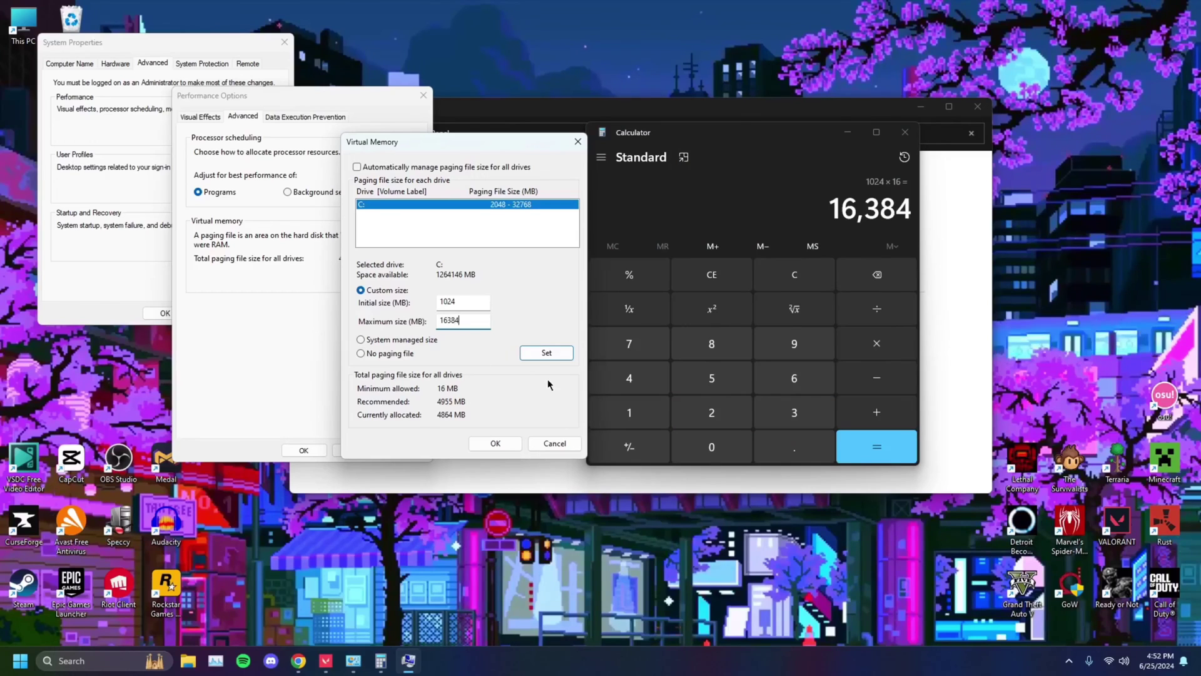
pyautogui.click(539, 354)
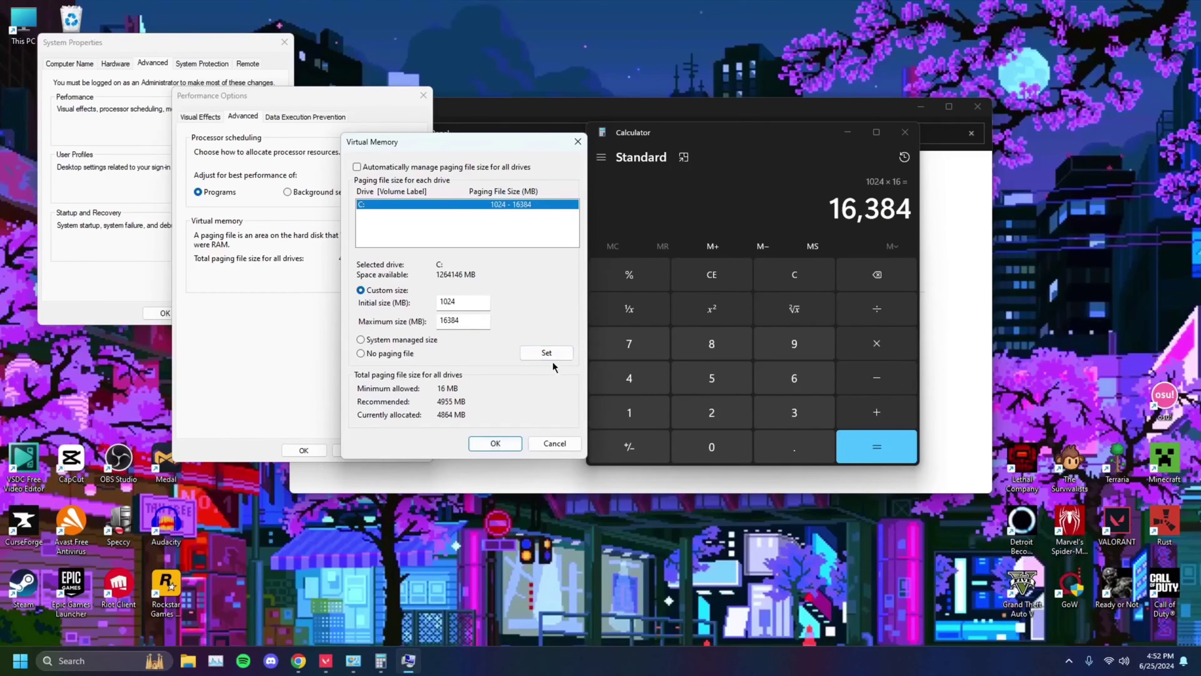
# Step: Minimize Calculator and confirm the Virtual Memory changes, accepting the restart notice
pyautogui.click(861, 135)
pyautogui.click(861, 135)
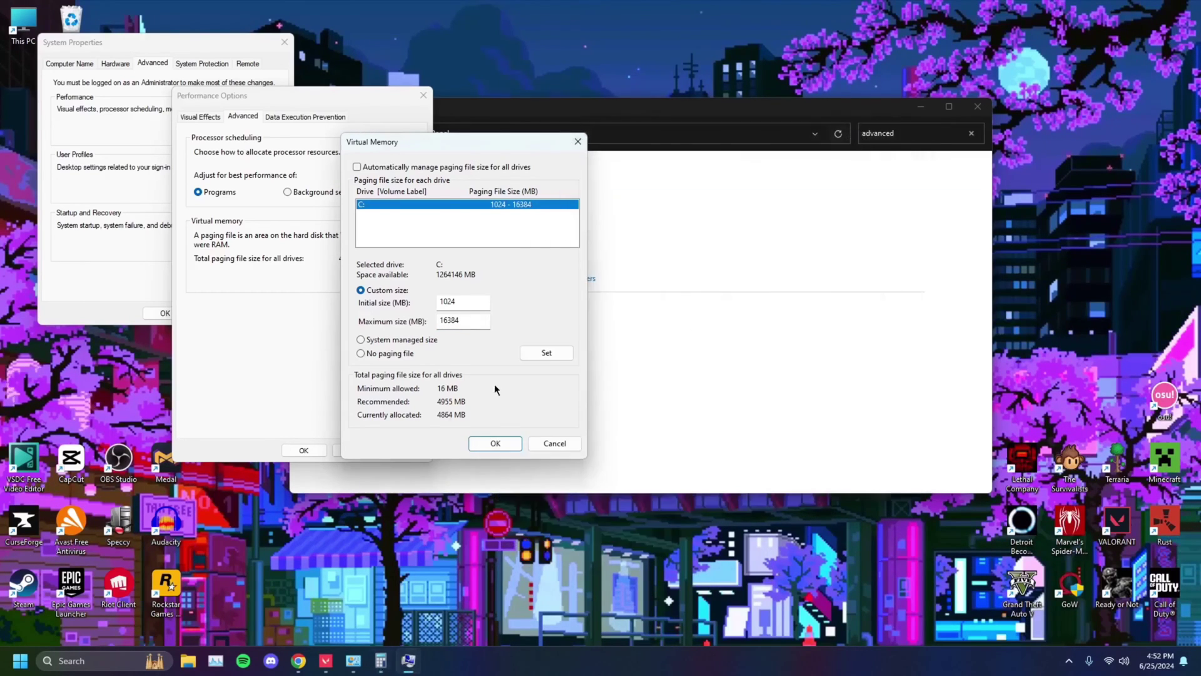
pyautogui.click(483, 446)
pyautogui.click(688, 374)
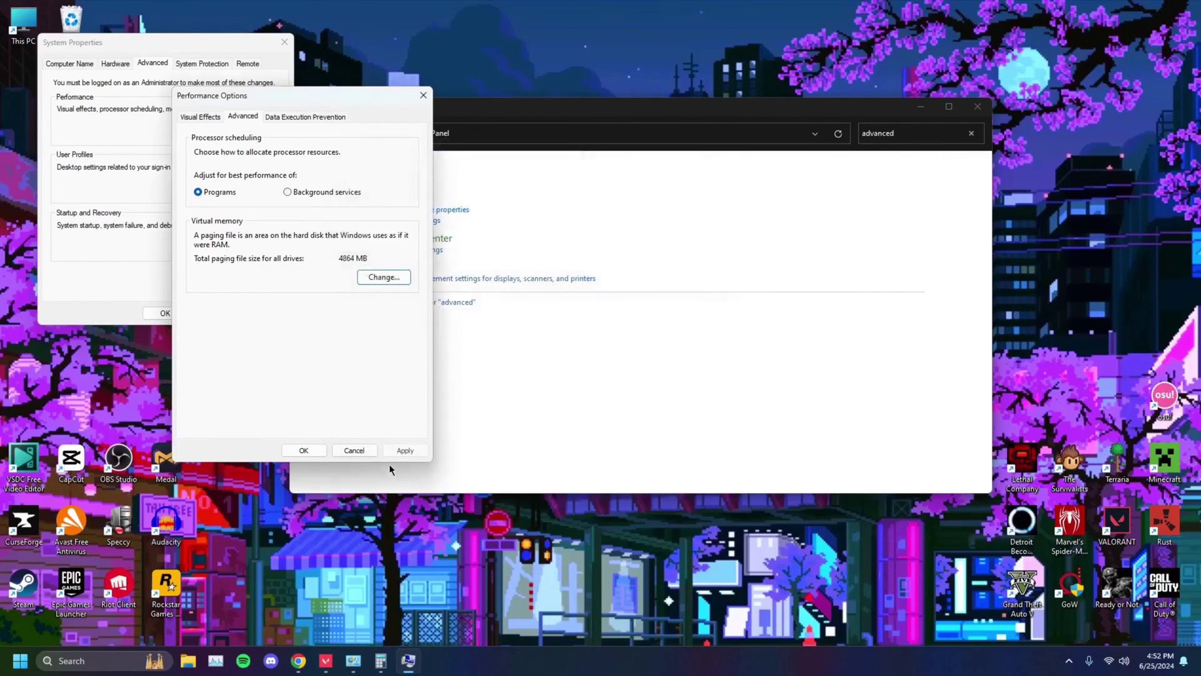
# Step: Confirm Performance Options and System Properties, postpone the restart, and close Control Panel
pyautogui.click(304, 450)
pyautogui.click(164, 313)
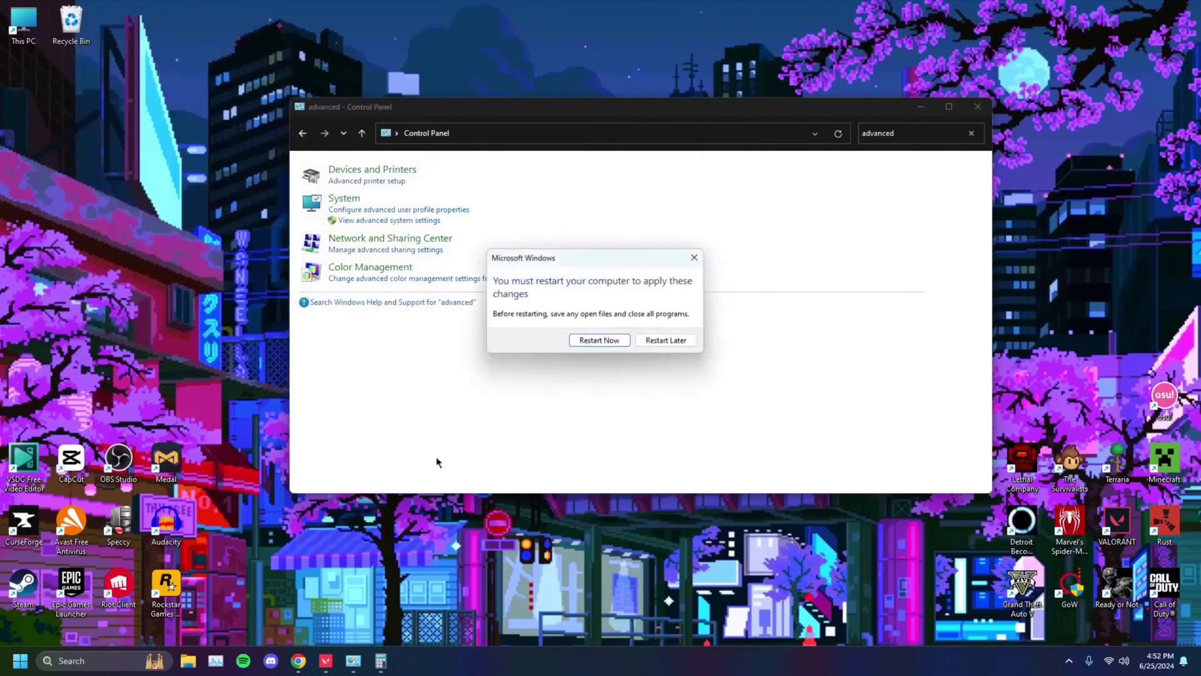
pyautogui.click(675, 341)
pyautogui.click(978, 107)
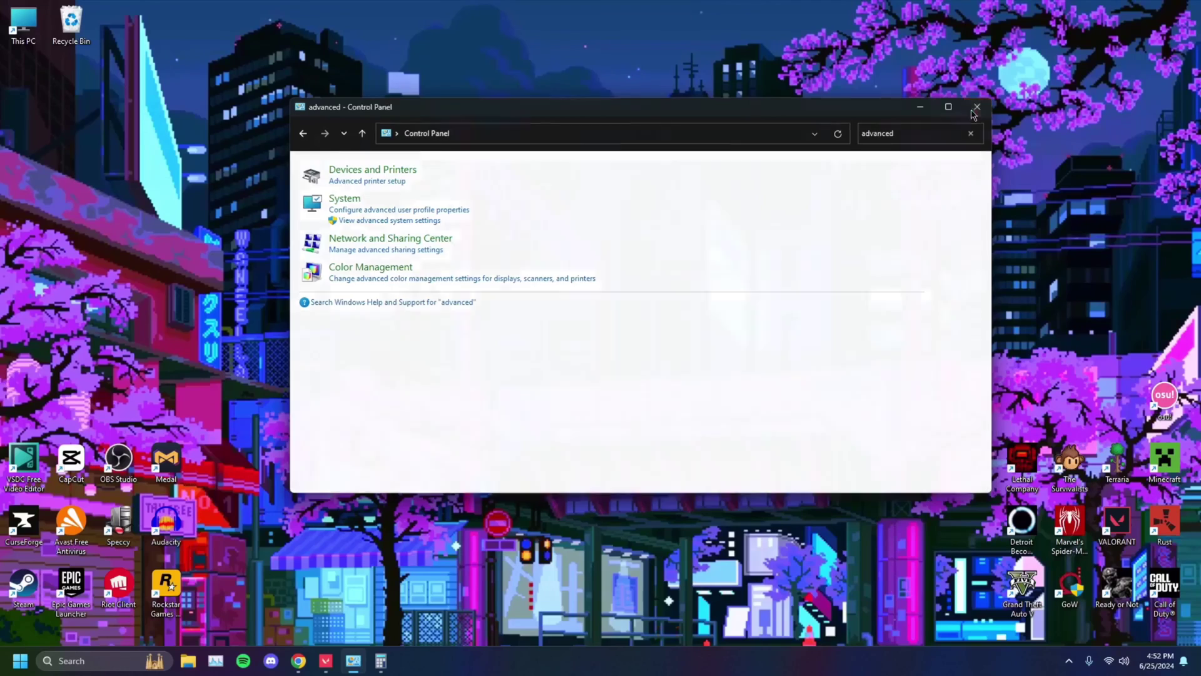